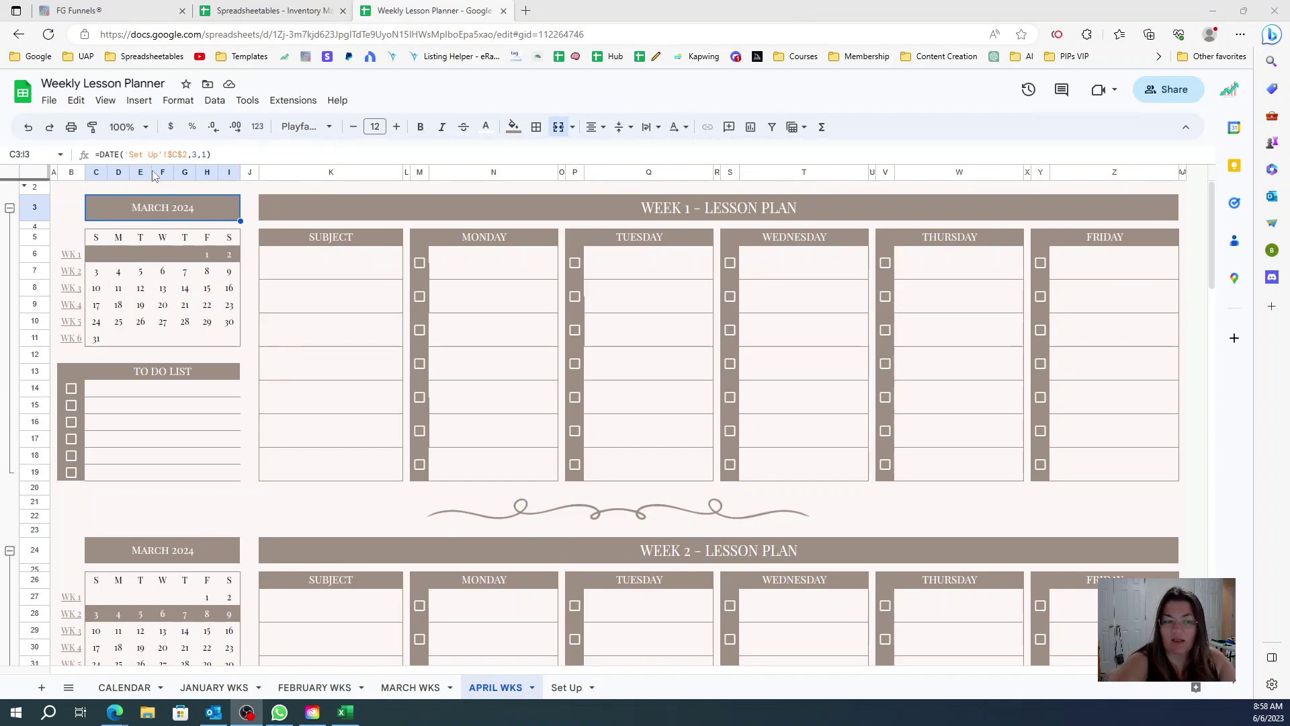
# Step: Zoom the APRIL WKS planner to 75%, then glance at MARCH WKS and return to APRIL WKS
pyautogui.click(138, 127)
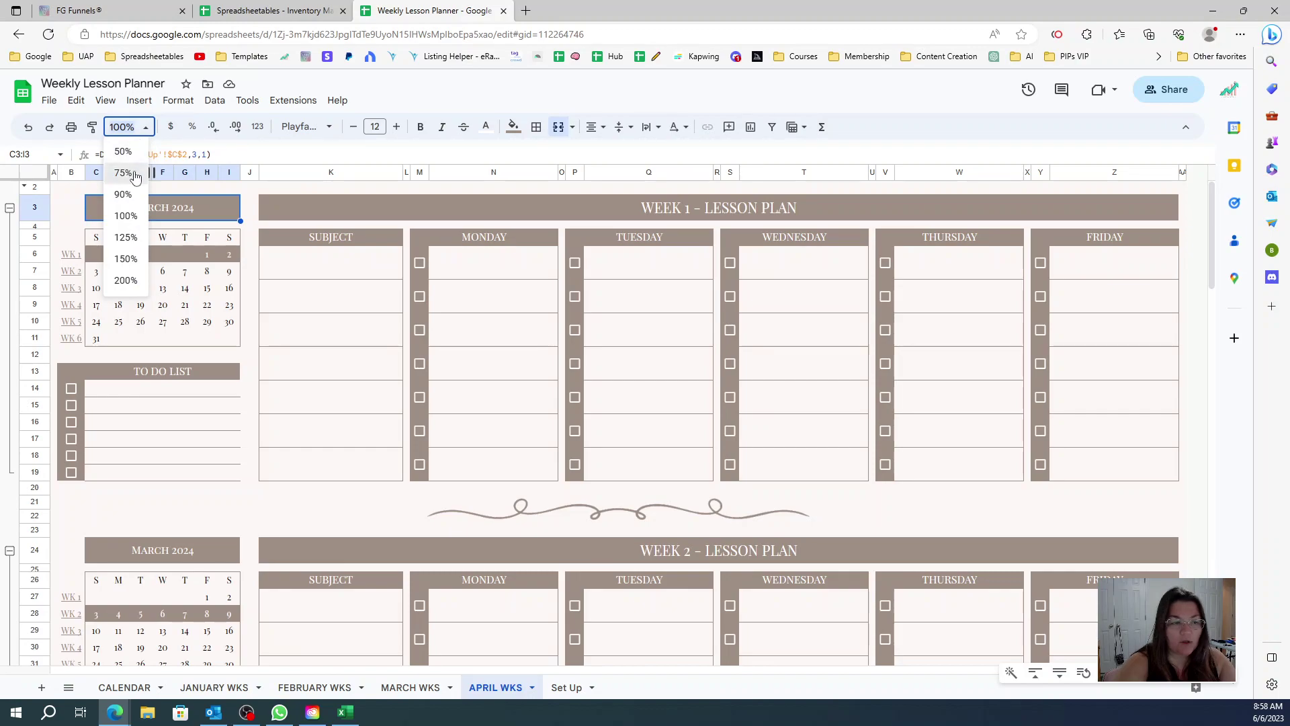
pyautogui.click(129, 173)
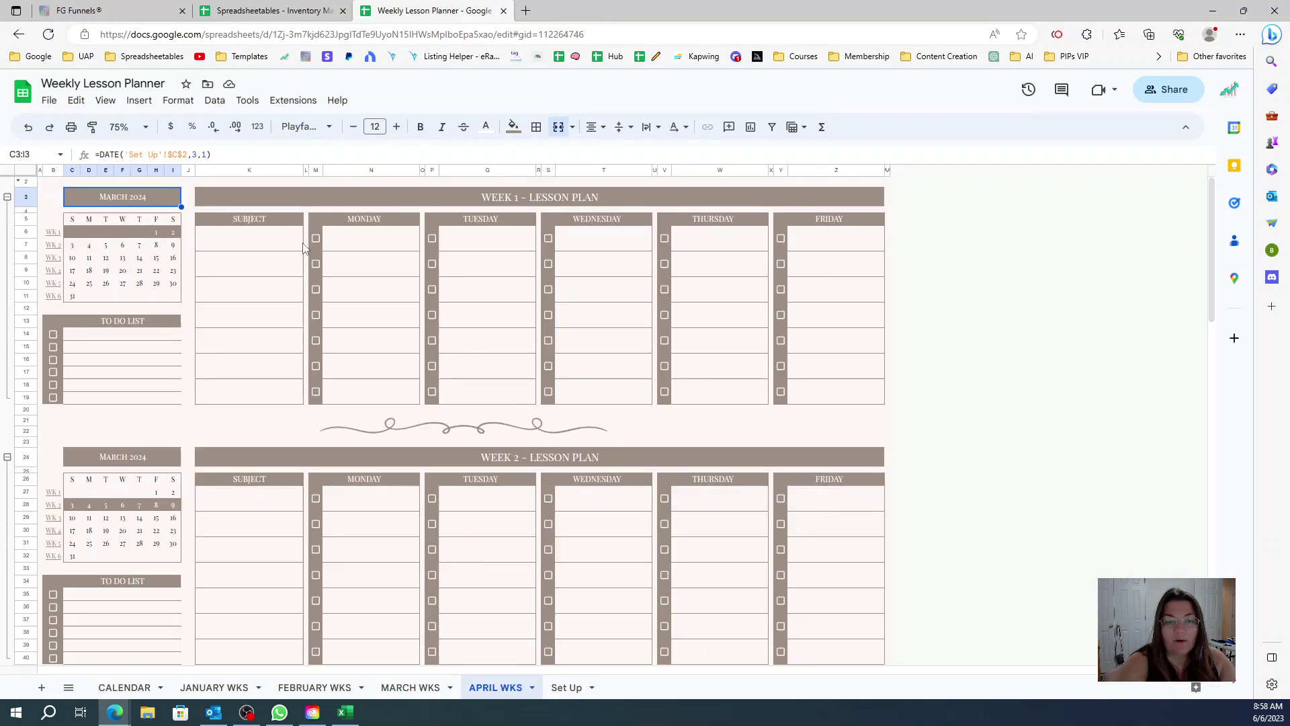
pyautogui.moveTo(1212, 255); pyautogui.dragTo(1204, 574)
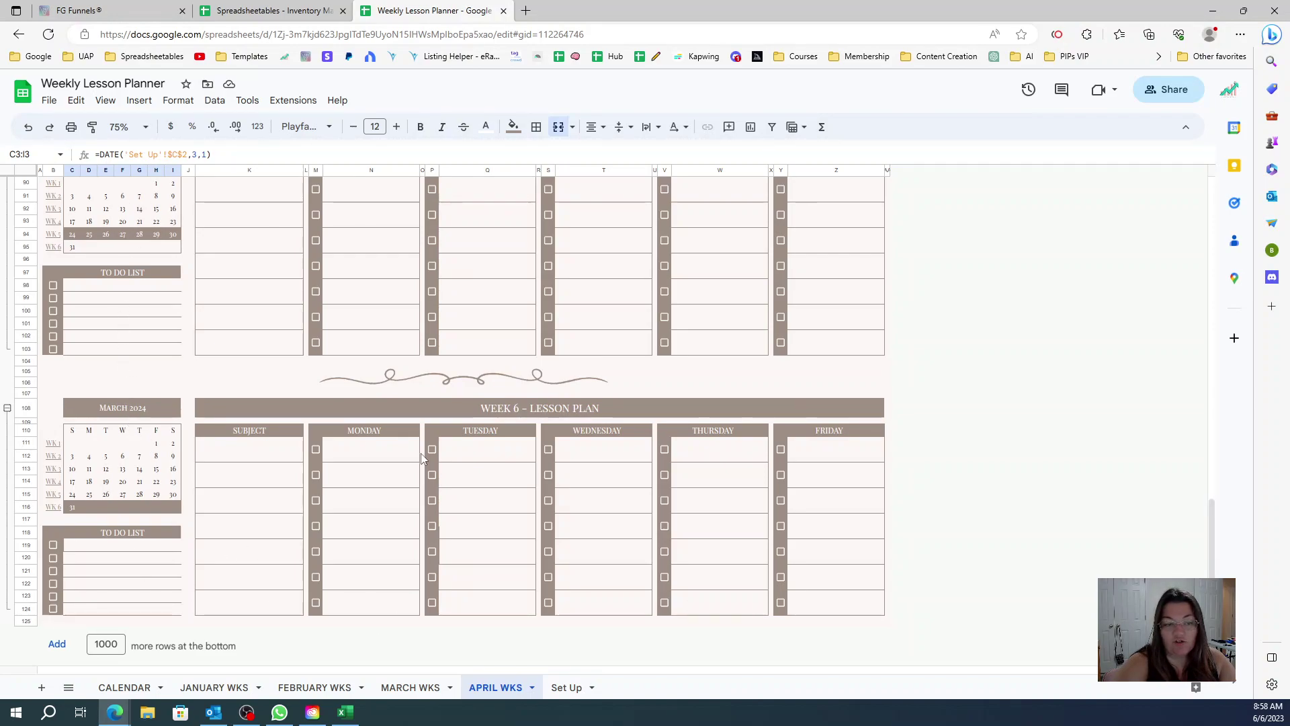
pyautogui.click(403, 687)
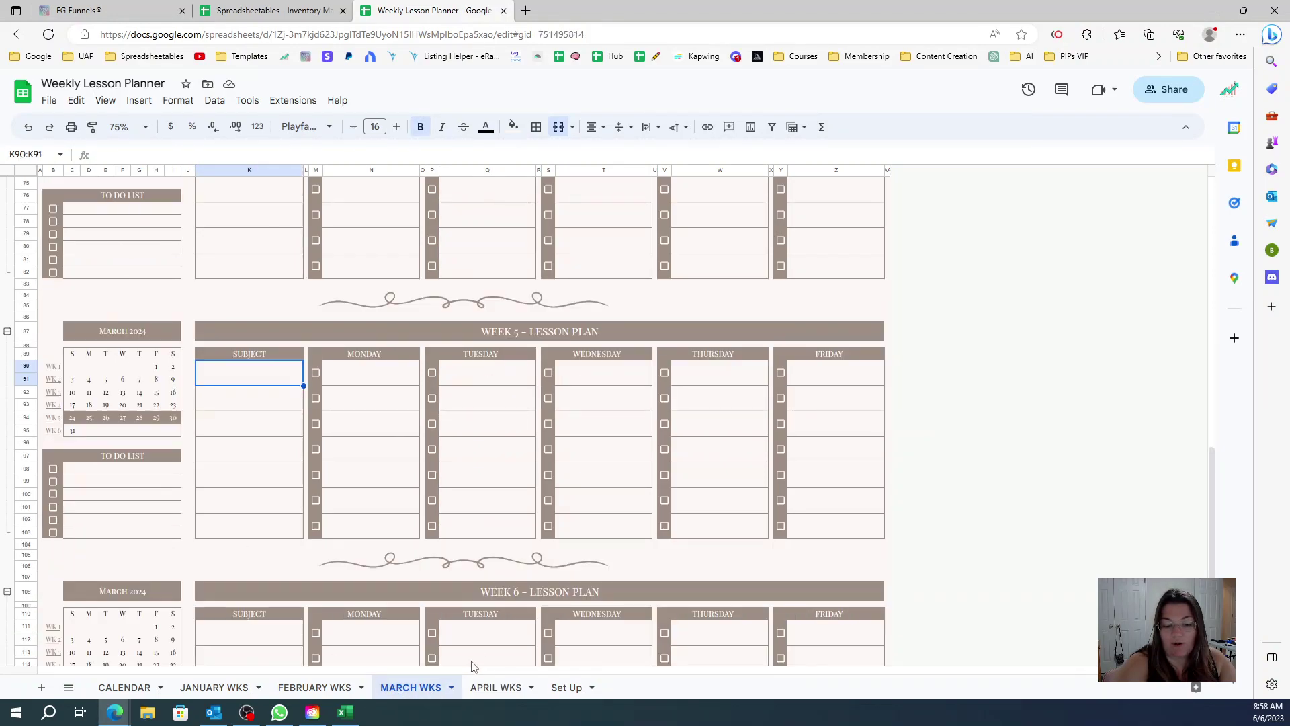
pyautogui.click(490, 686)
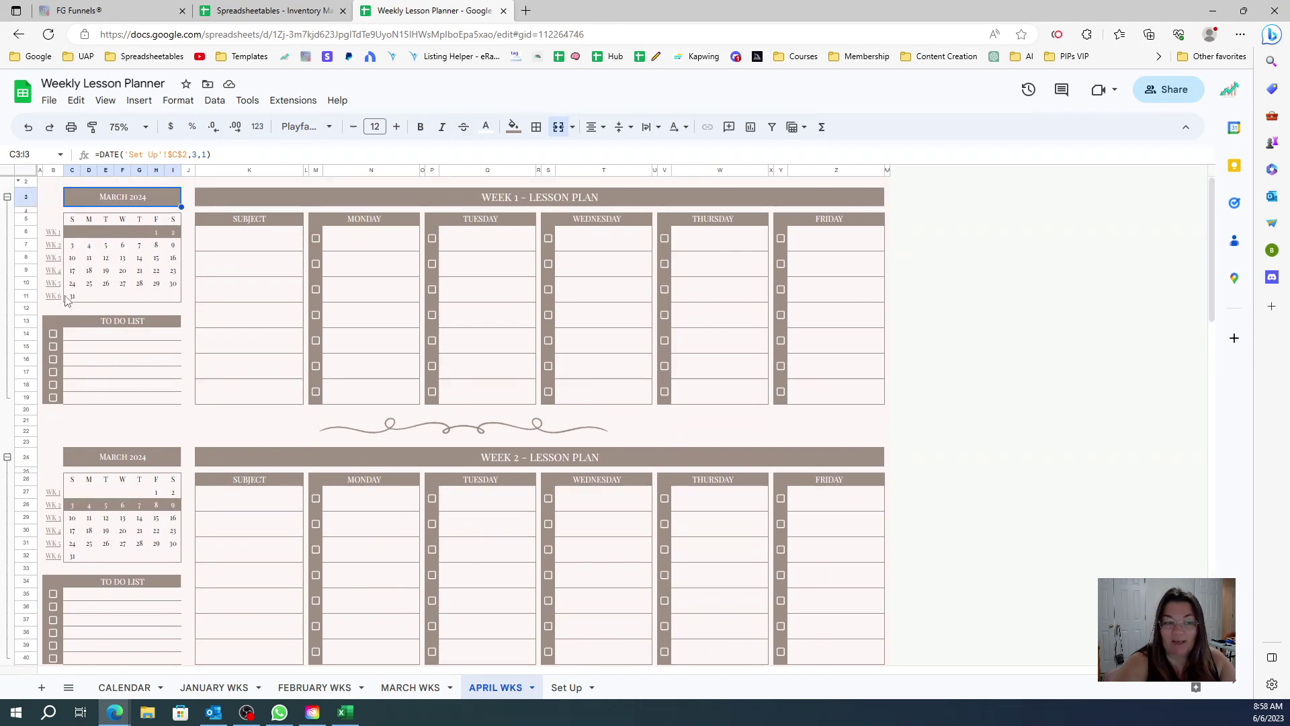
pyautogui.click(123, 259)
pyautogui.click(105, 245)
pyautogui.click(107, 296)
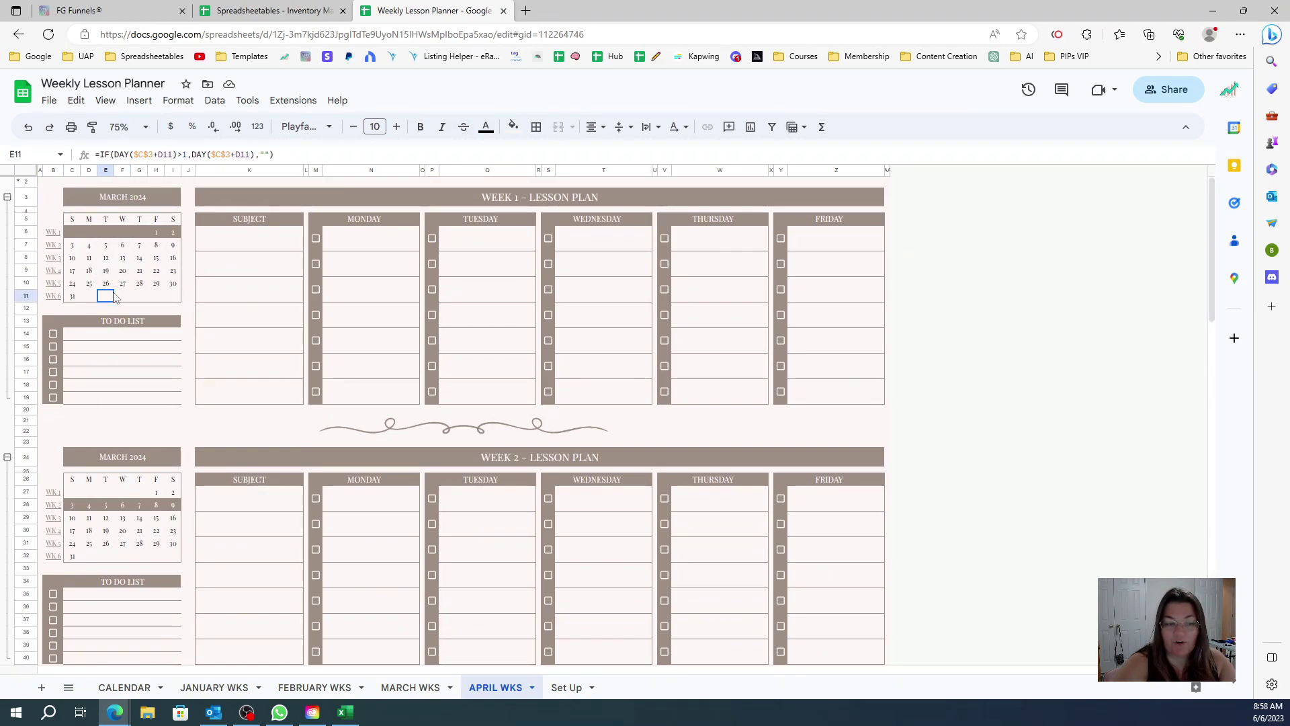
pyautogui.click(125, 256)
pyautogui.click(123, 195)
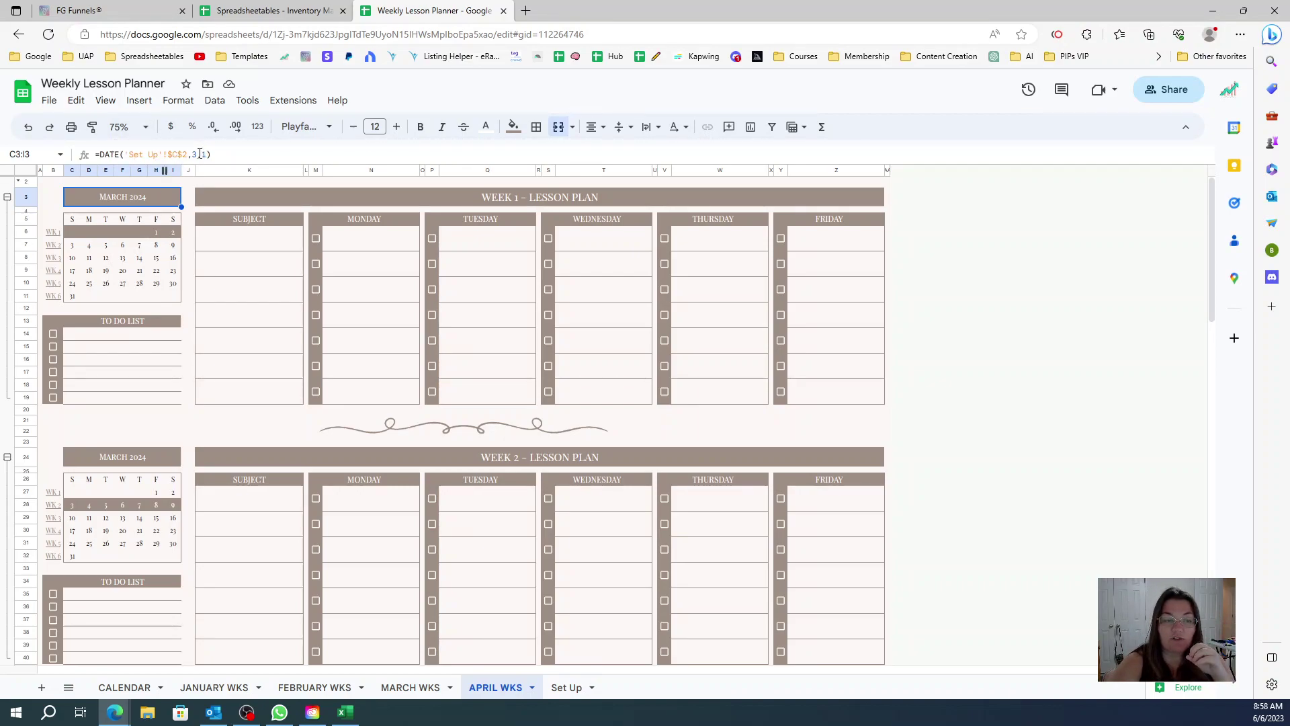
# Step: Change the Week 1 header formula's month from 3 to 4, then scroll through the weeks to check
pyautogui.doubleClick(194, 154)
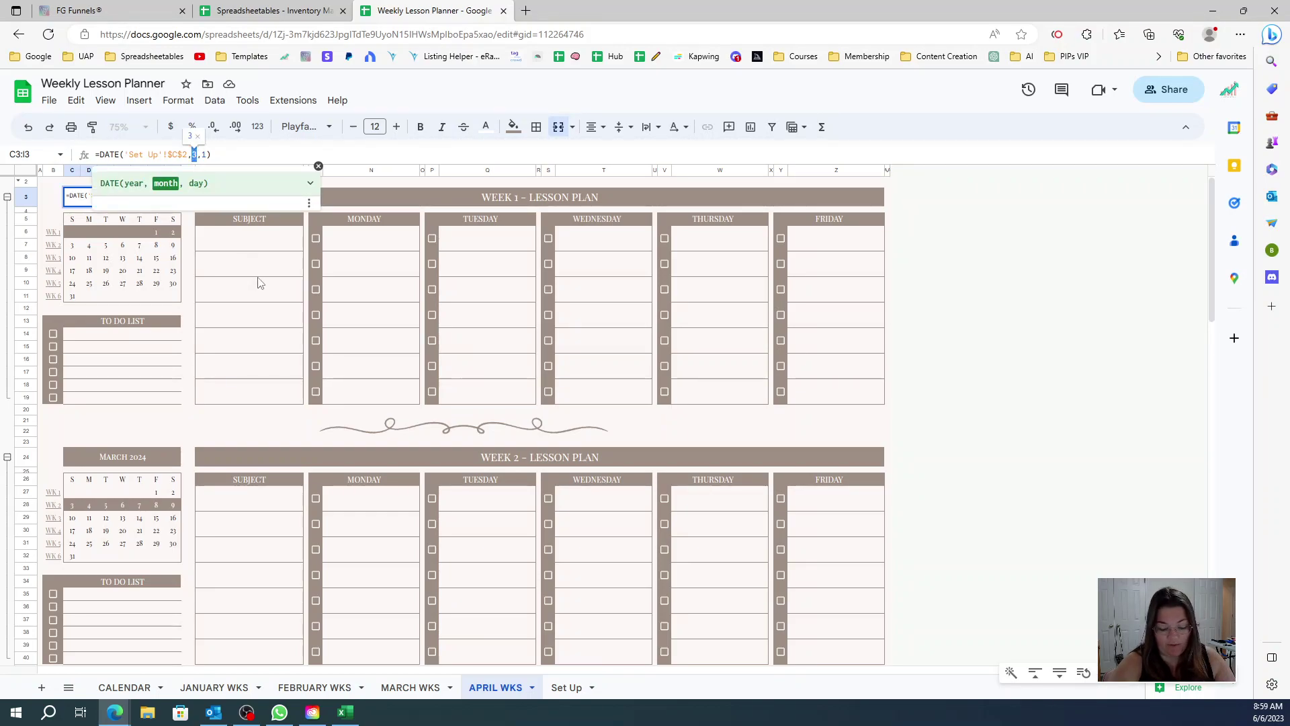
pyautogui.write('4')
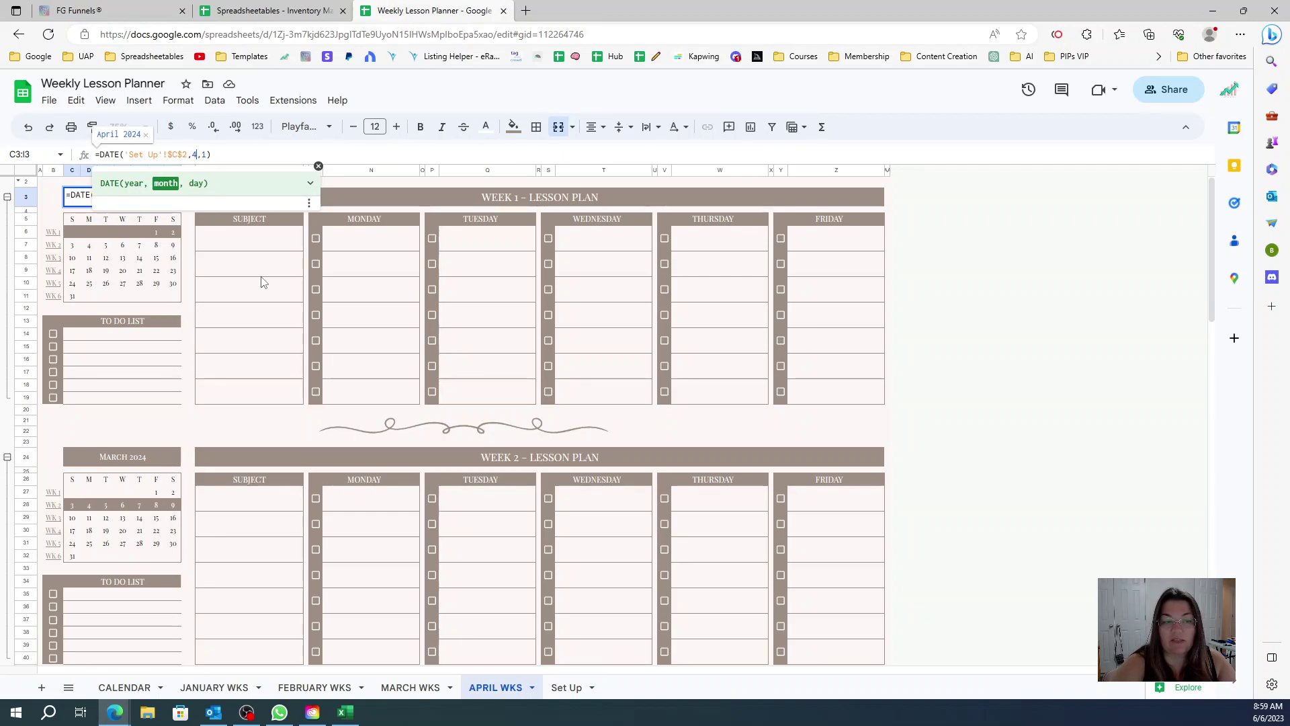
pyautogui.press('Return')
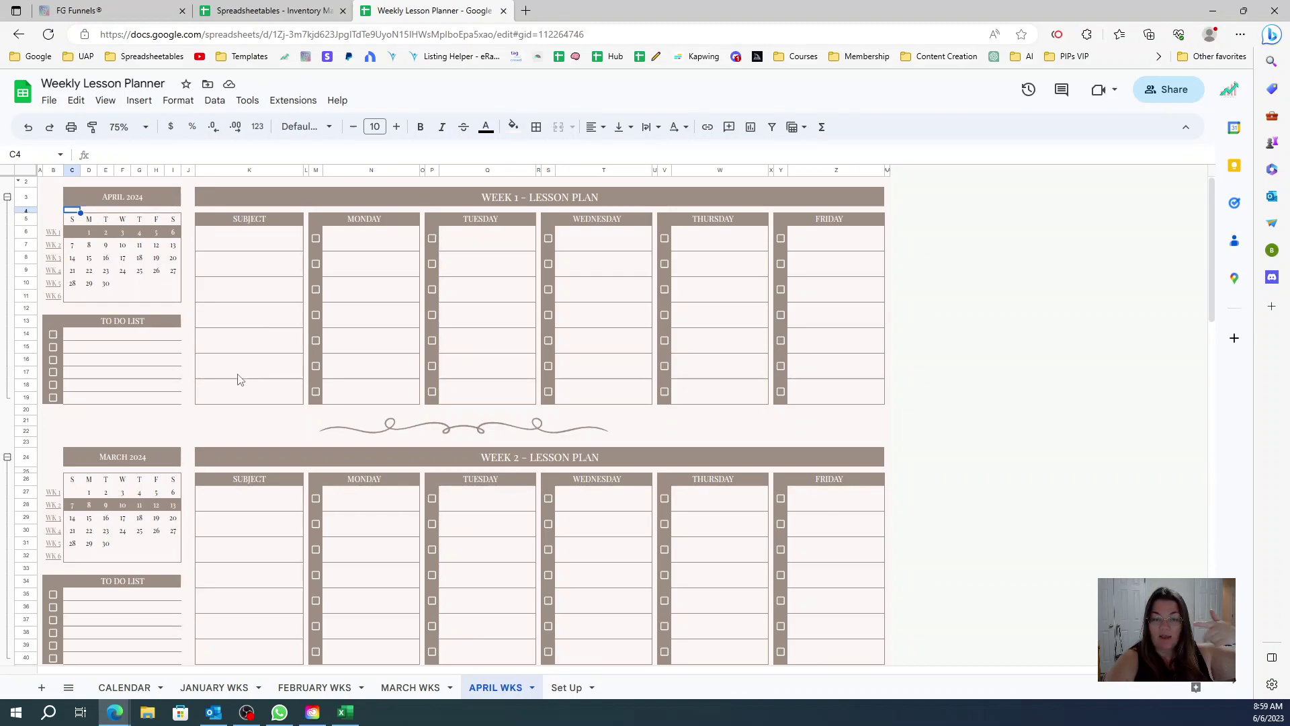
pyautogui.scroll(-3, 111, 479)
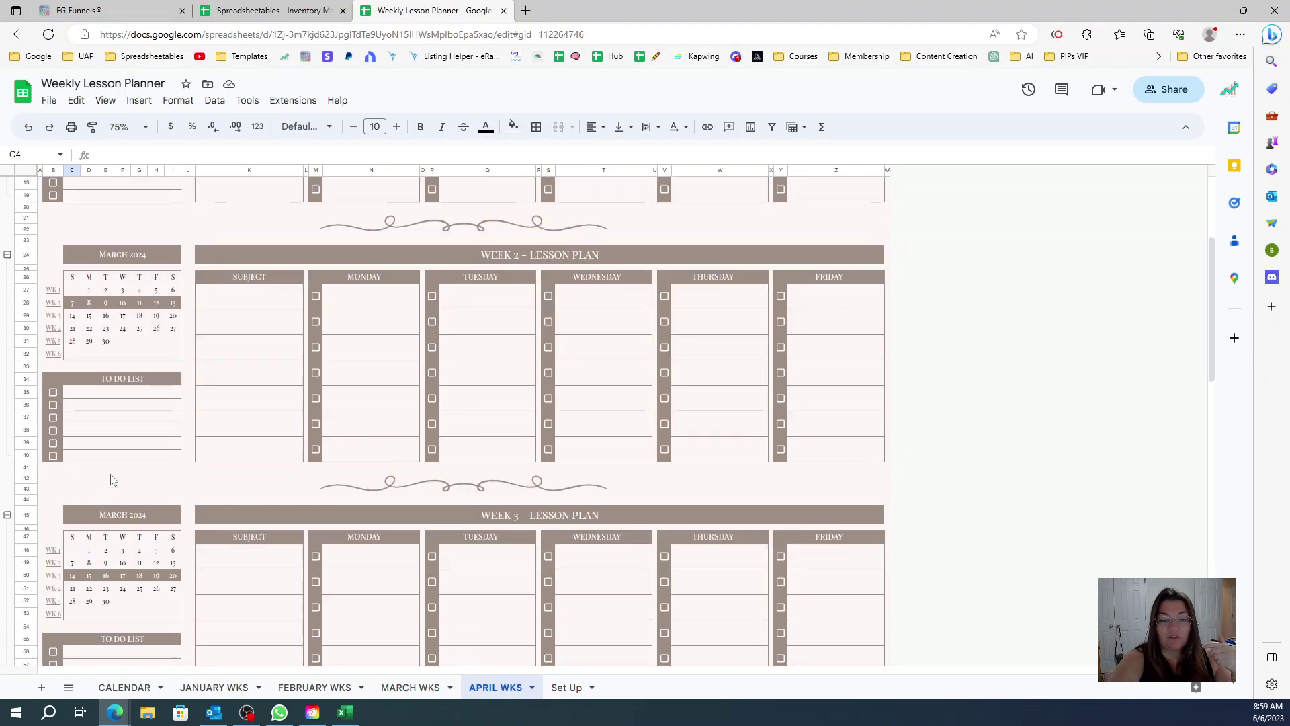
pyautogui.scroll(-14, 111, 479)
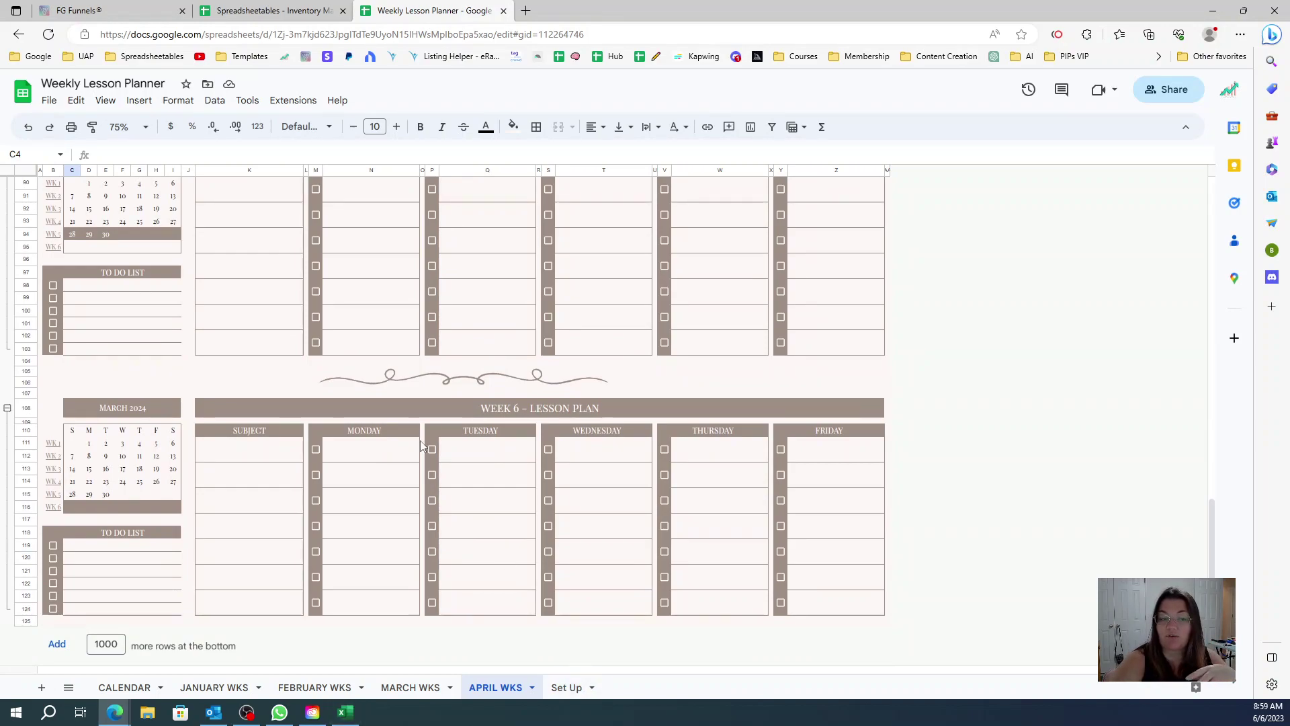
pyautogui.scroll(15, 411, 432)
pyautogui.scroll(1, 222, 380)
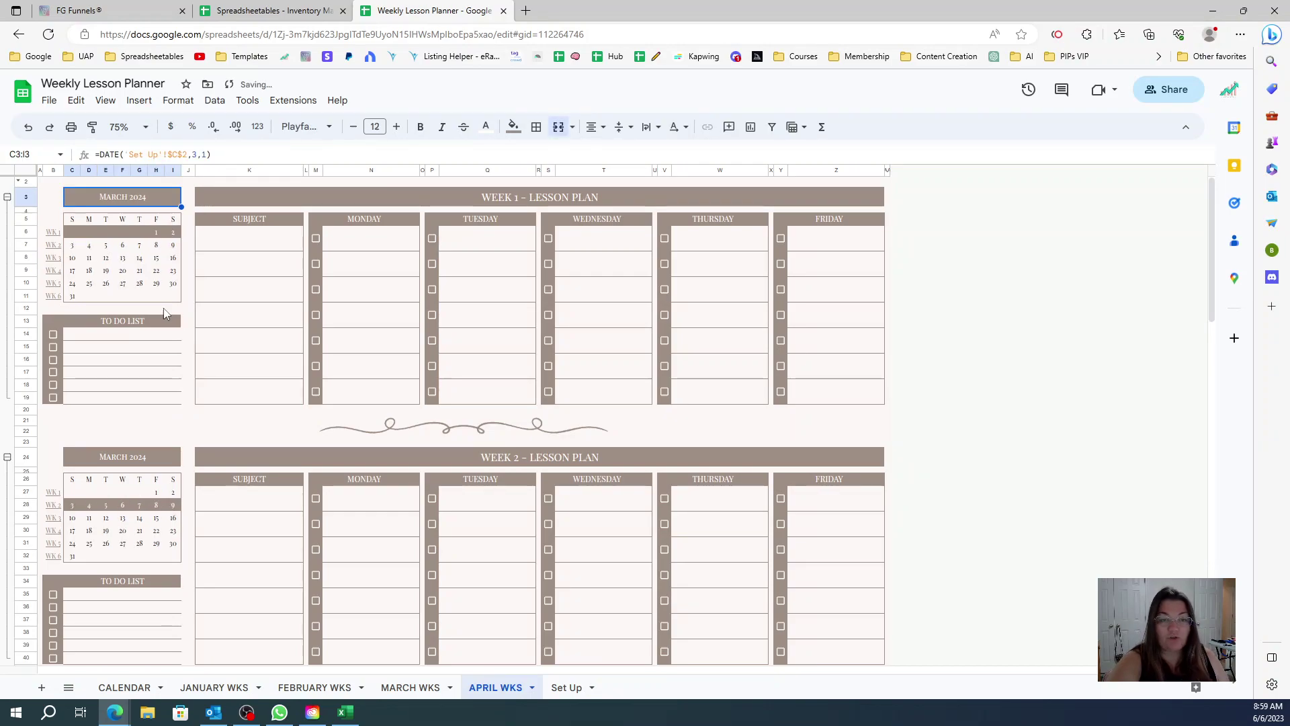
# Step: Undo the April edit back to MARCH 2024 and grab the =DATE('Set Up'!$C$2,3,1) header formula
pyautogui.hotkey('ctrl', 'z')
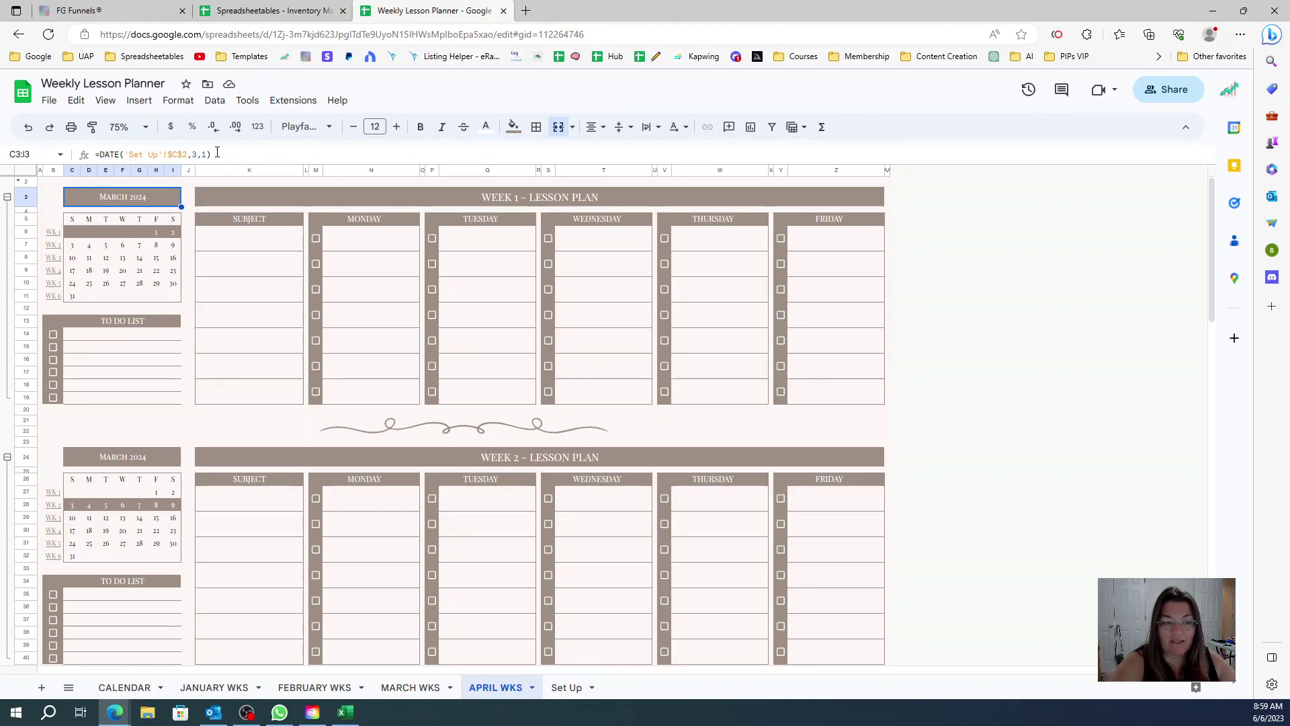
pyautogui.moveTo(217, 152); pyautogui.dragTo(73, 157)
pyautogui.hotkey('ctrl', 'c')
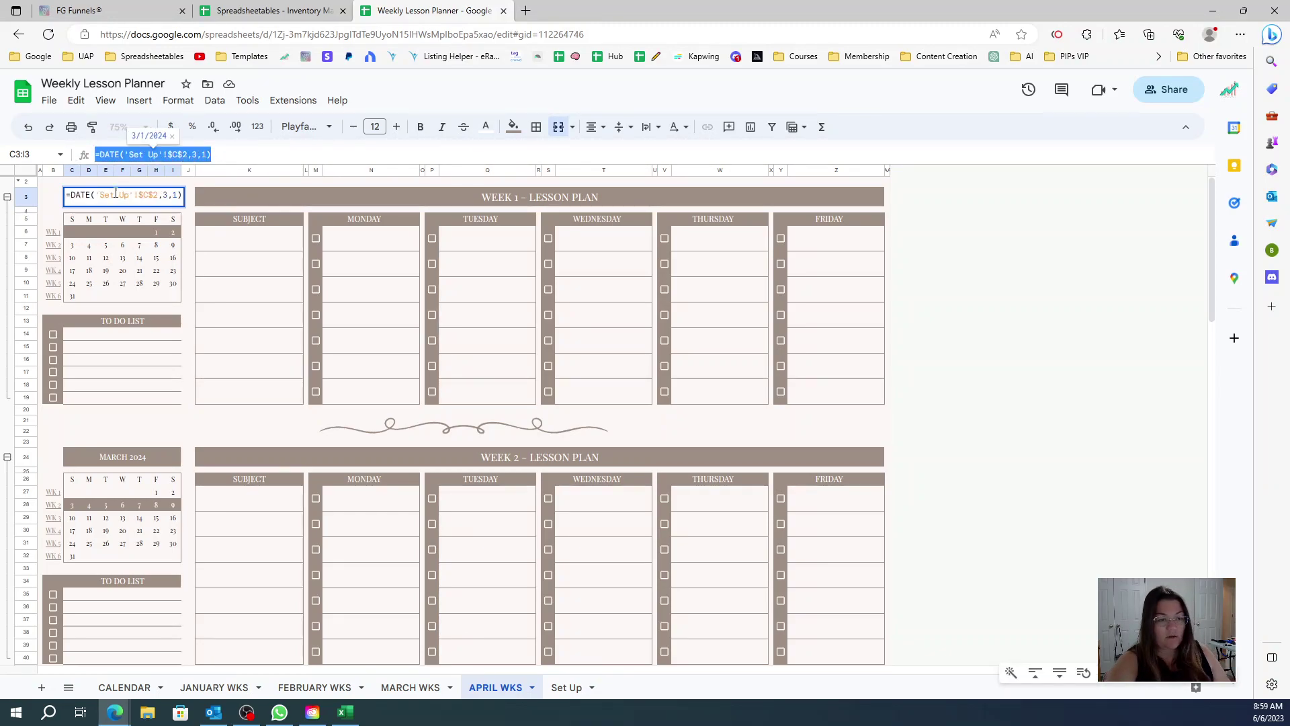
pyautogui.click(244, 296)
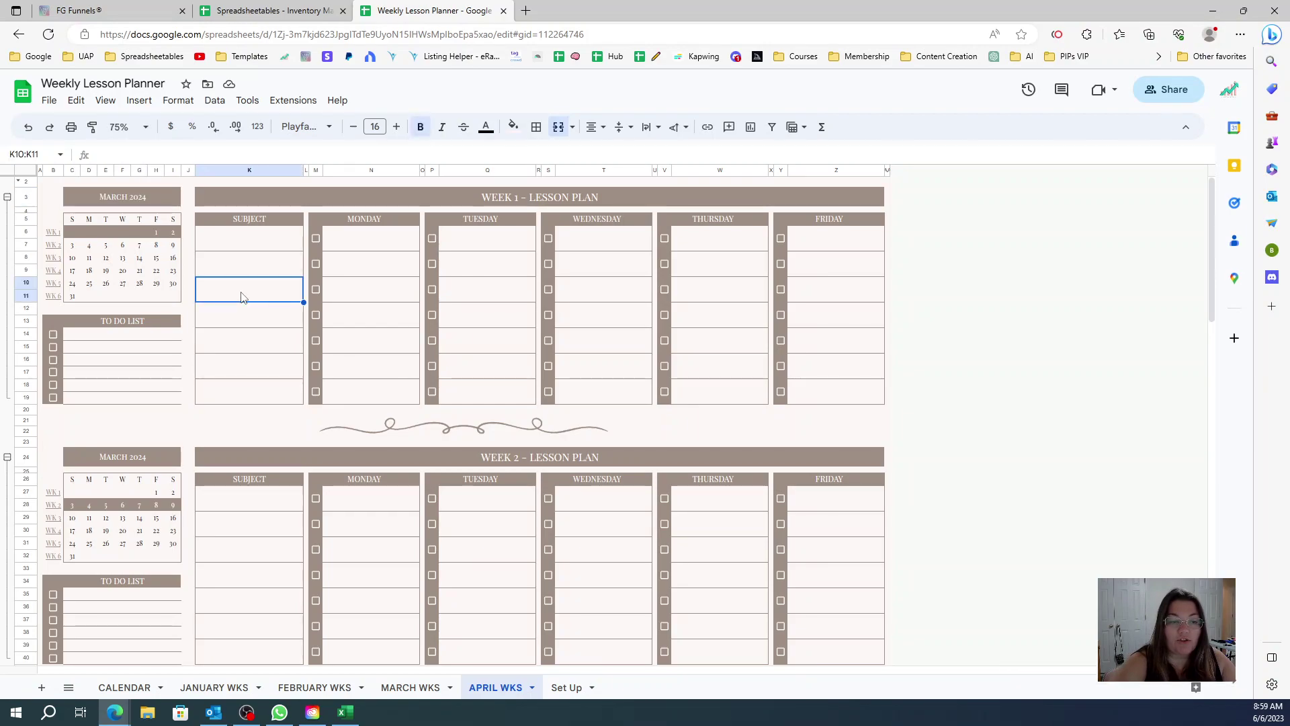
pyautogui.click(137, 195)
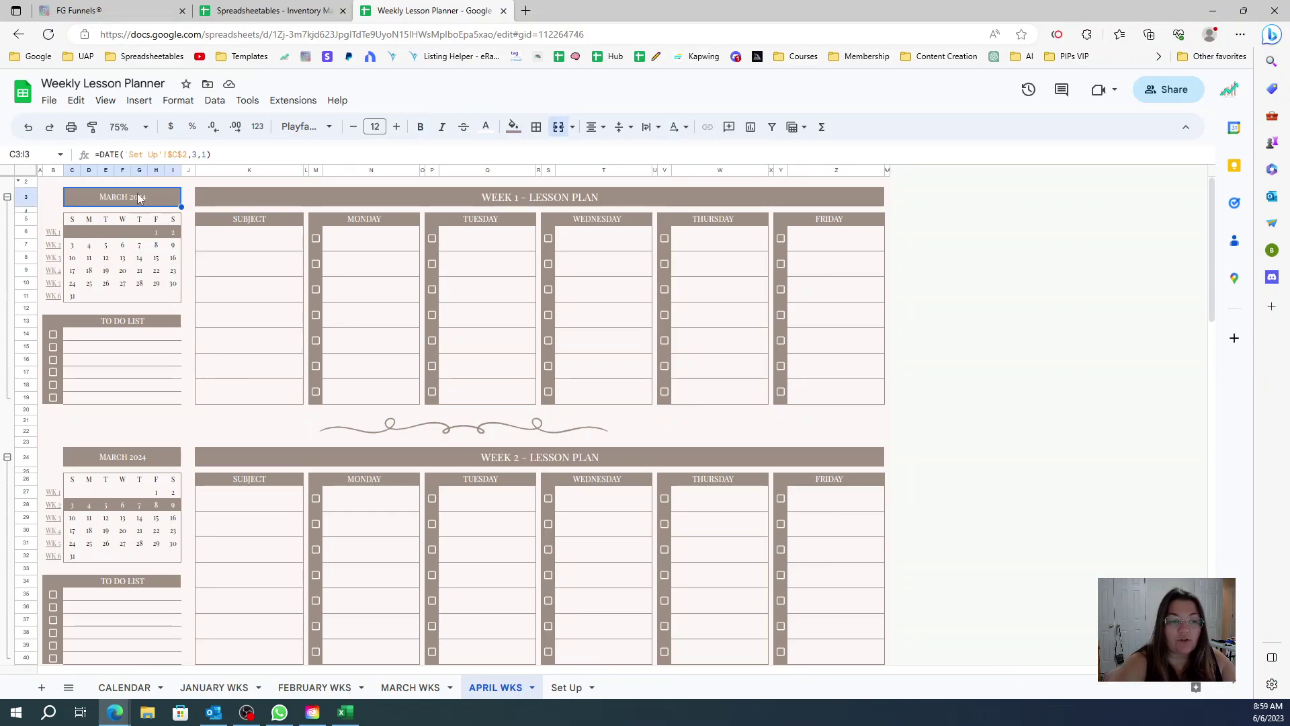
pyautogui.click(77, 105)
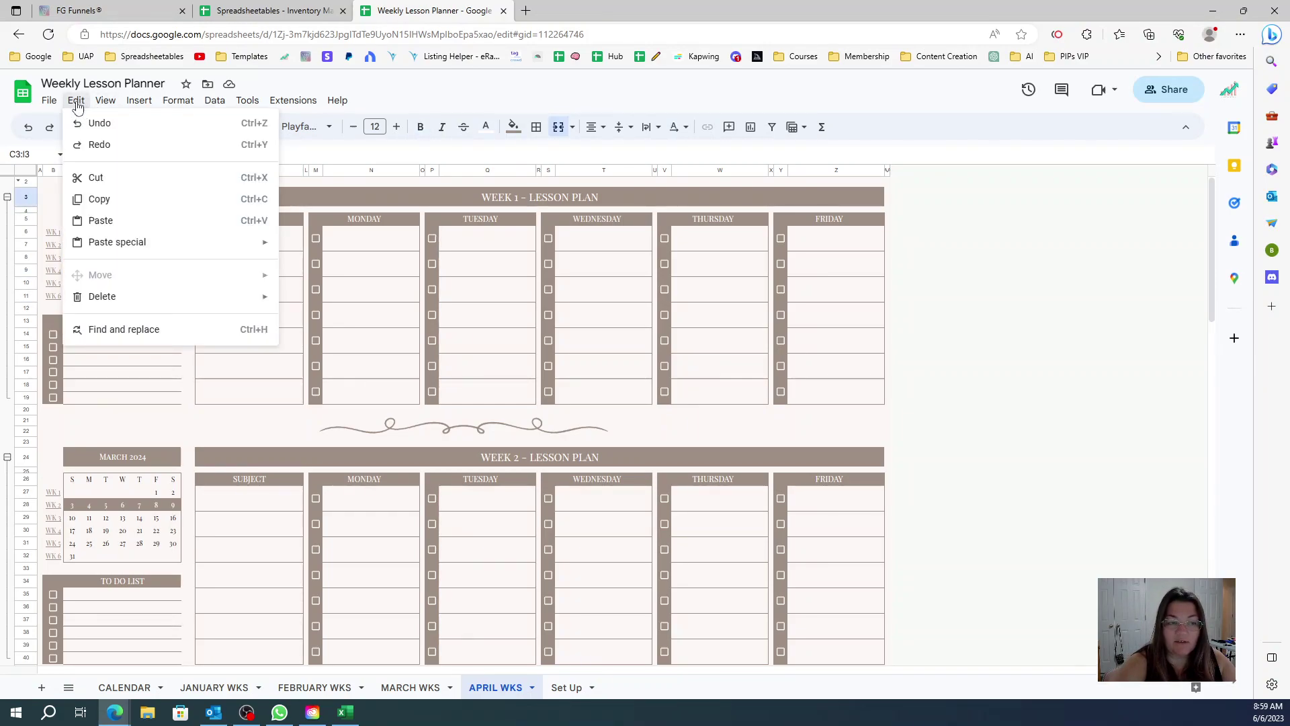
# Step: Replace all =DATE('Set Up'!$C$2,3,1) formulas on this sheet with the month-4 version, searching within formulas
pyautogui.click(149, 331)
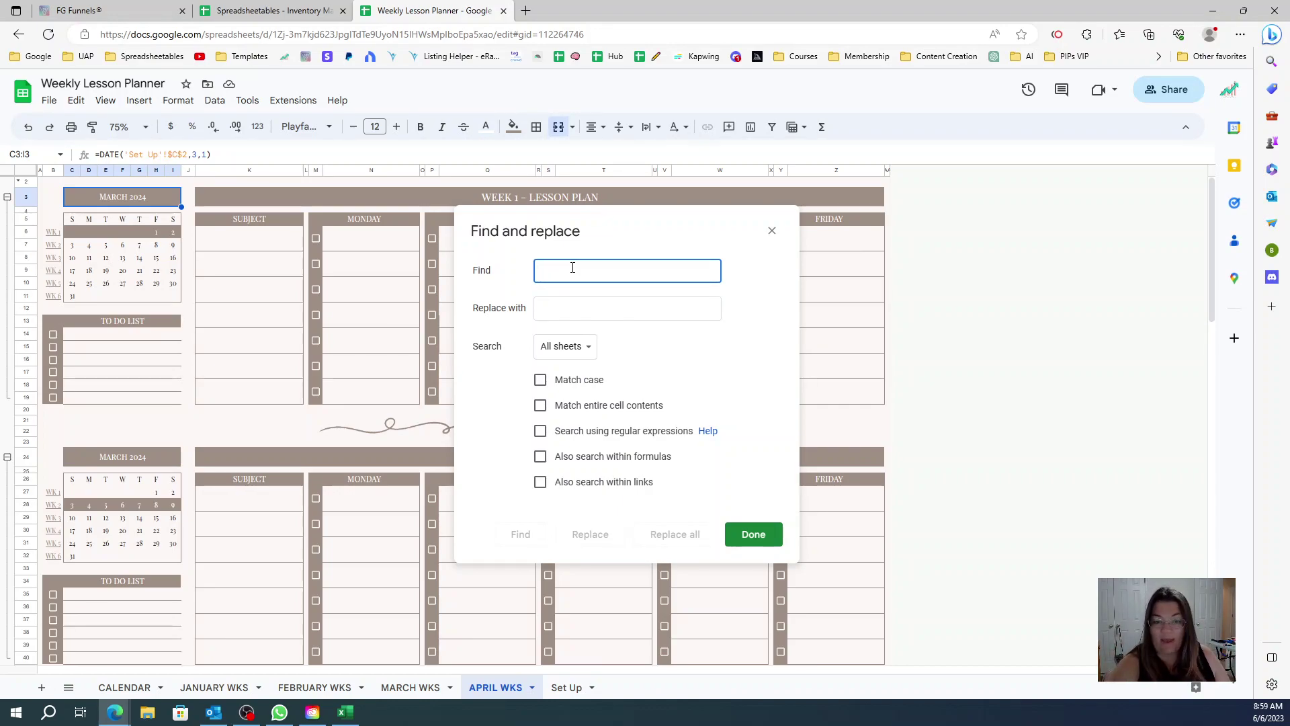
pyautogui.hotkey('ctrl', 'v')
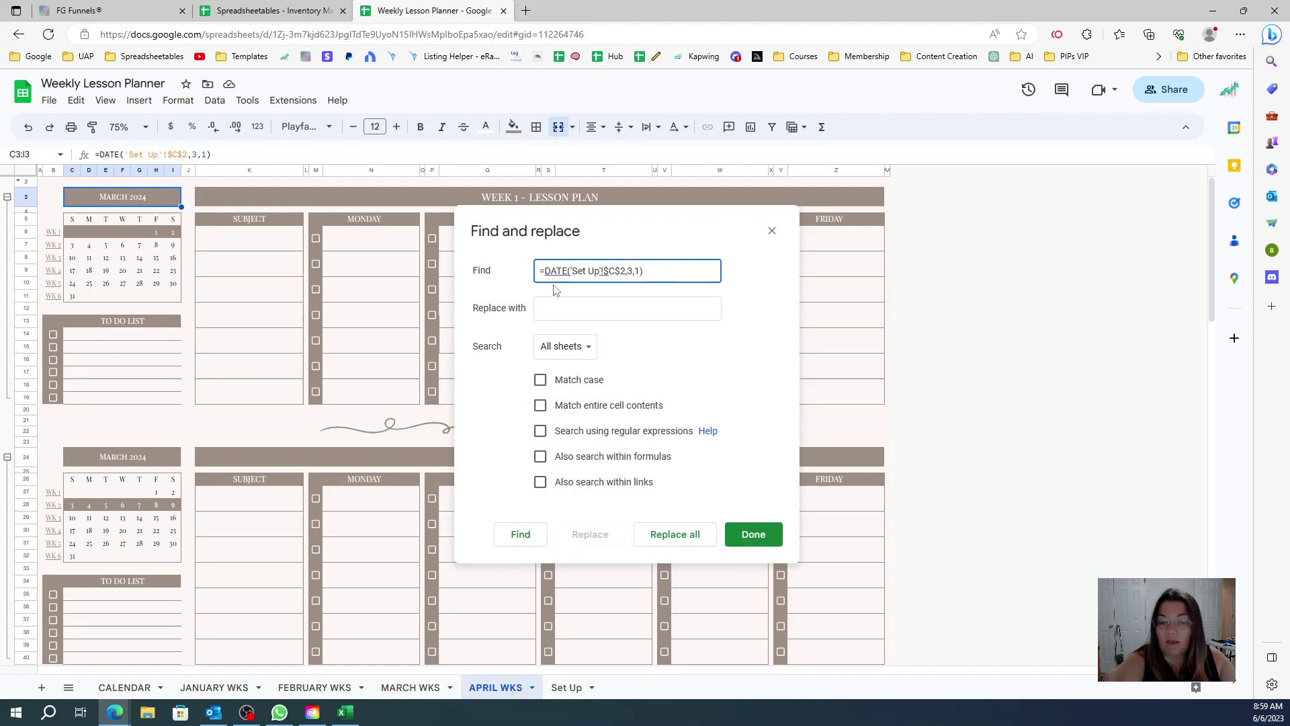
pyautogui.click(570, 351)
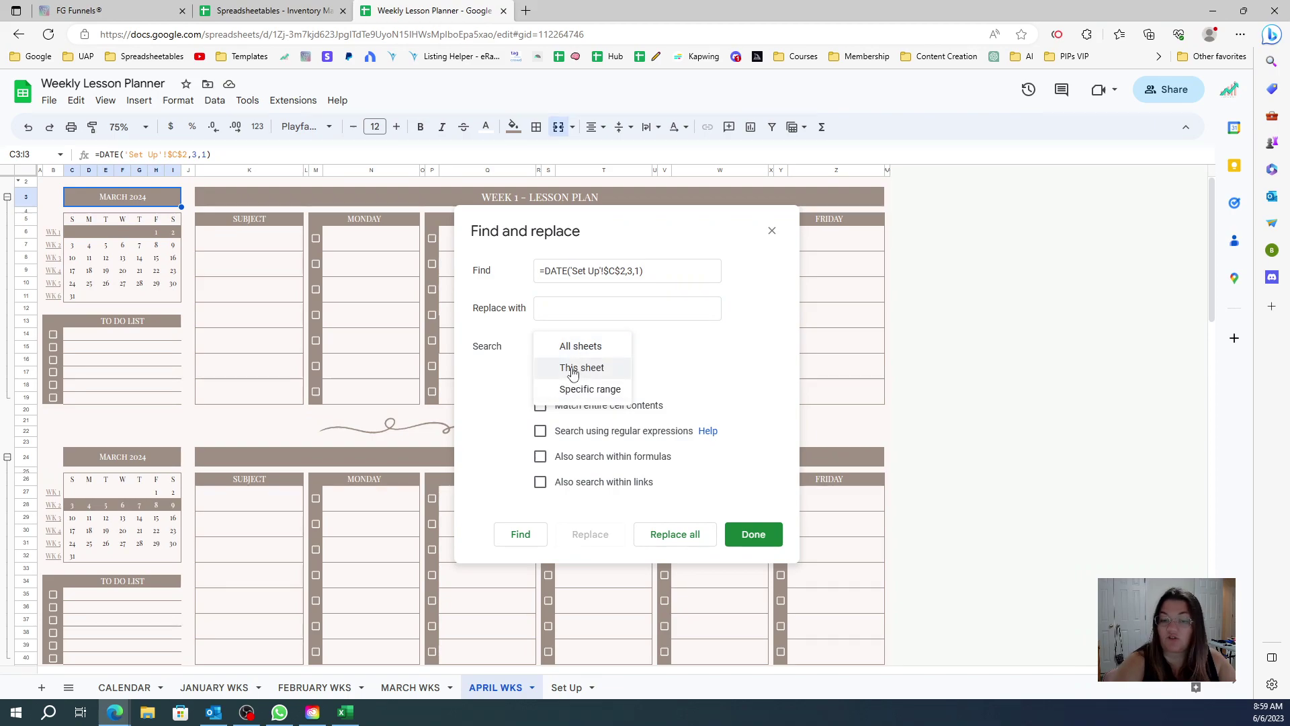
pyautogui.click(573, 369)
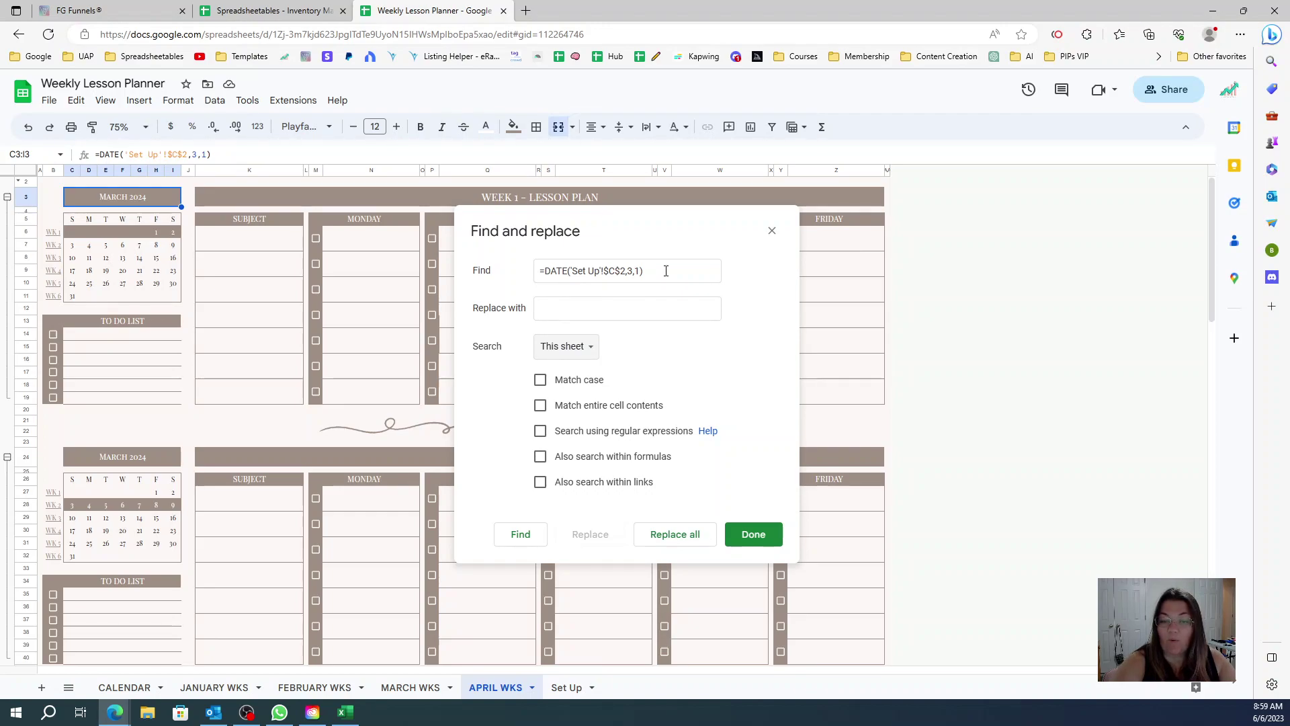
pyautogui.click(632, 309)
pyautogui.hotkey('ctrl', 'v')
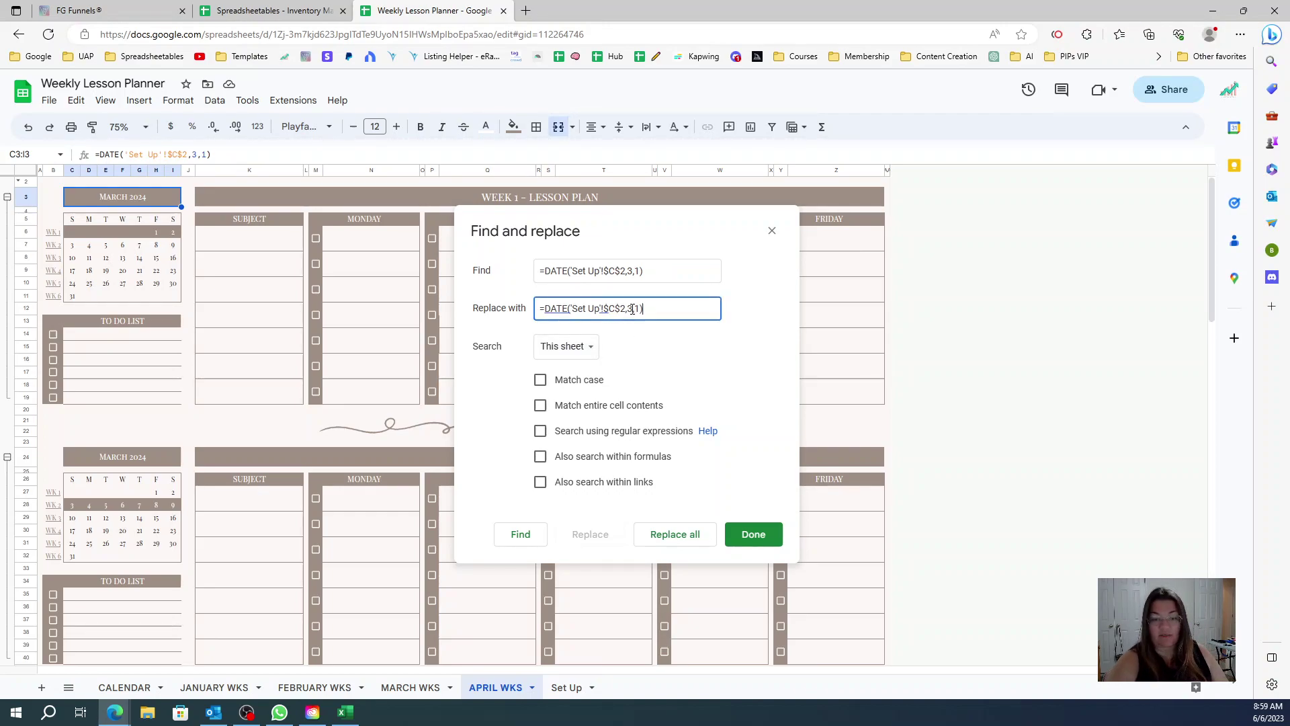
pyautogui.doubleClick(629, 310)
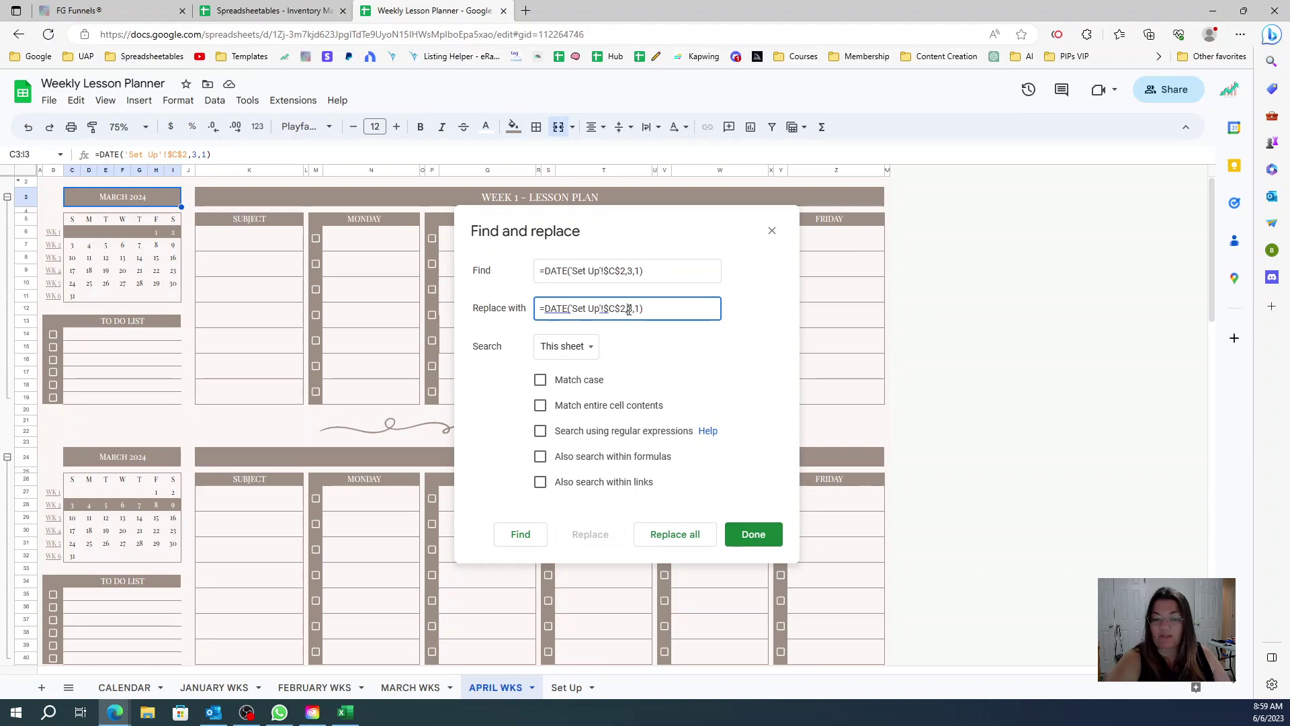
pyautogui.write('4')
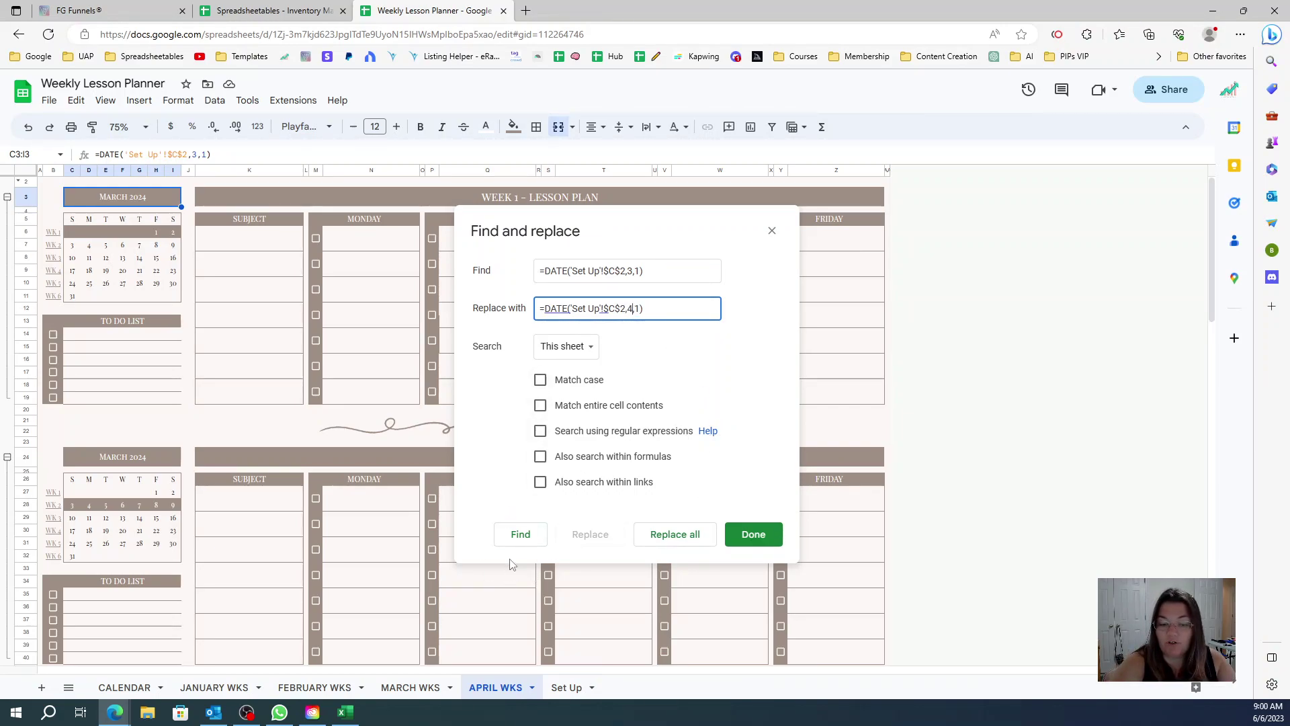
pyautogui.click(540, 456)
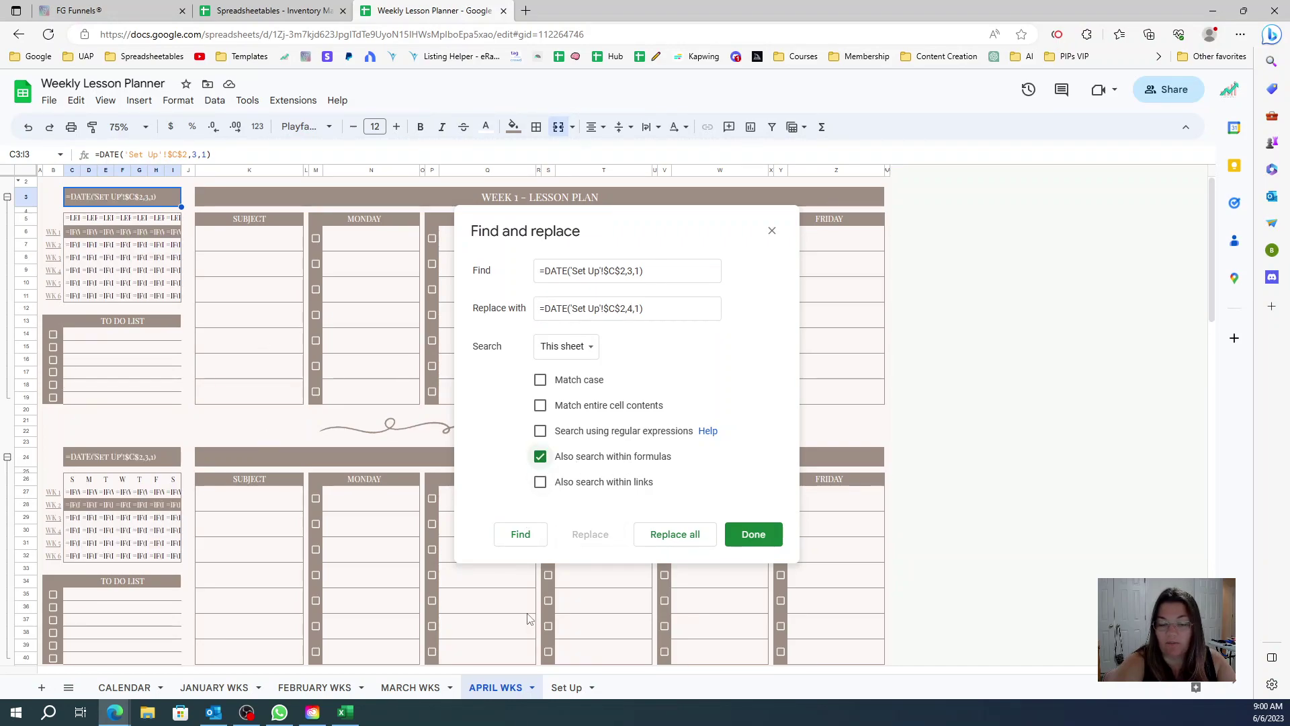
pyautogui.click(514, 539)
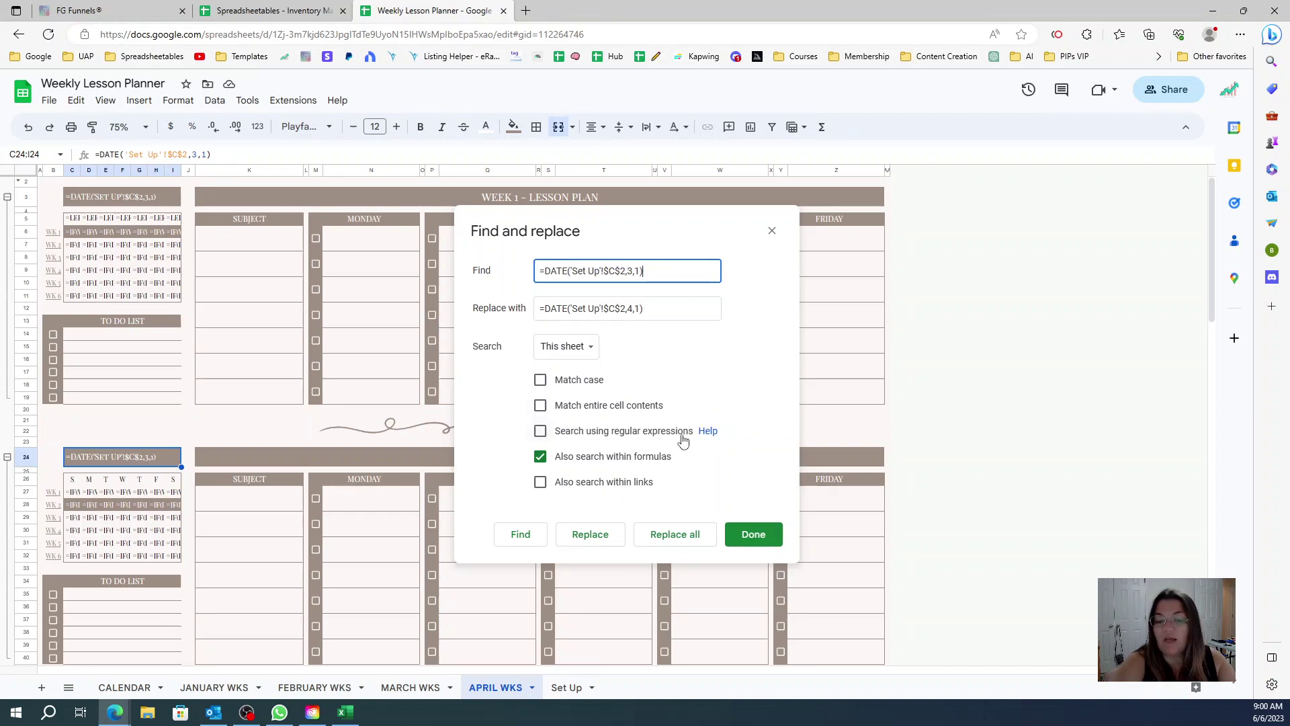
pyautogui.click(683, 542)
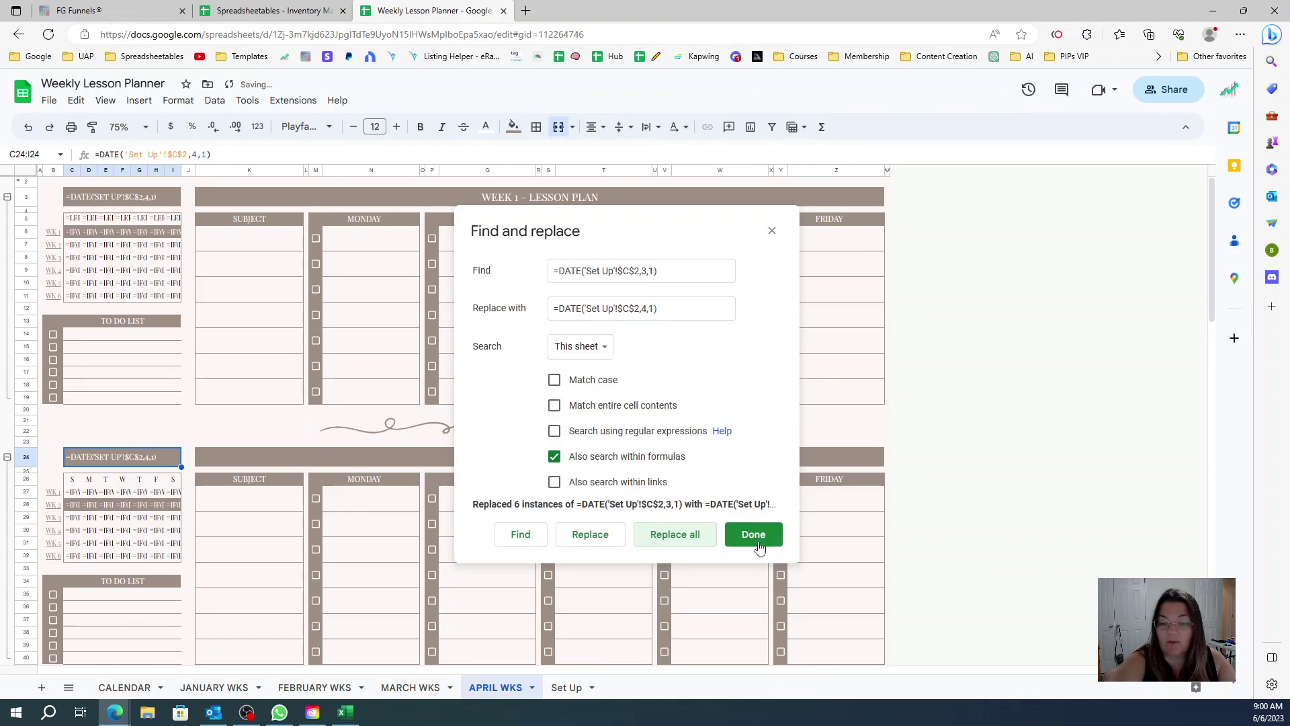
pyautogui.click(759, 541)
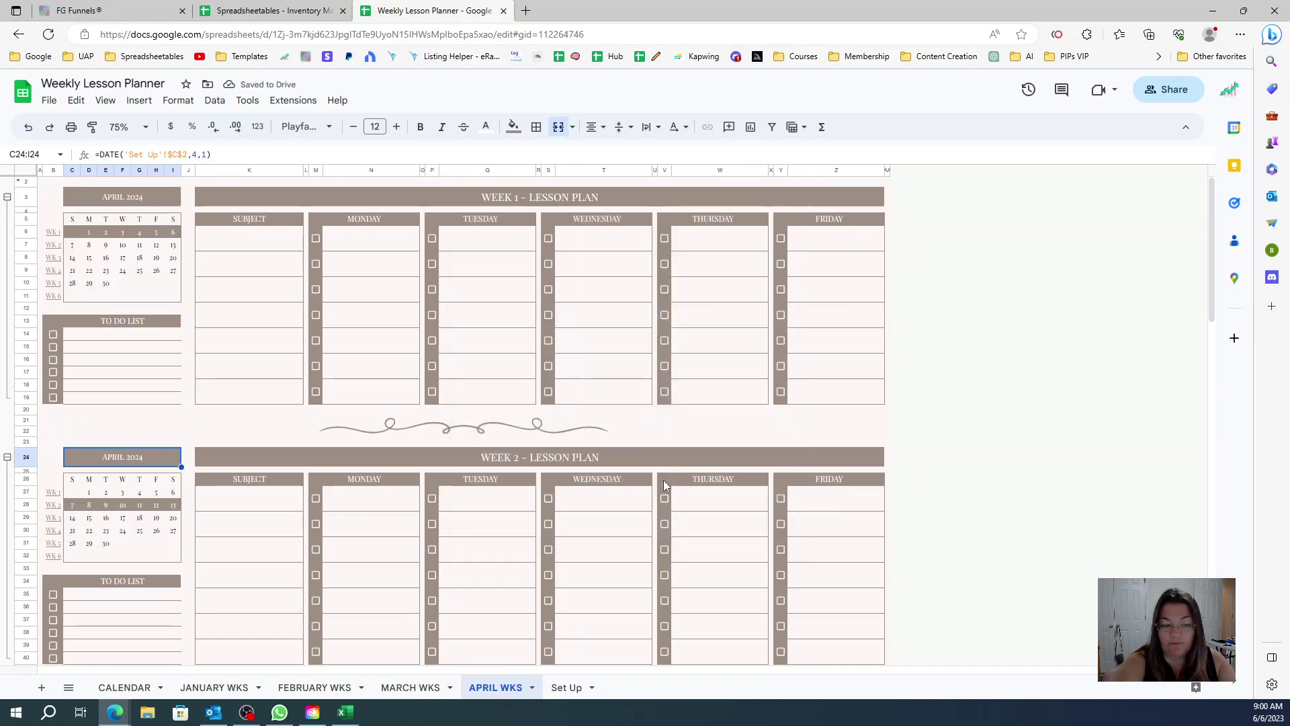
pyautogui.click(658, 440)
pyautogui.click(137, 199)
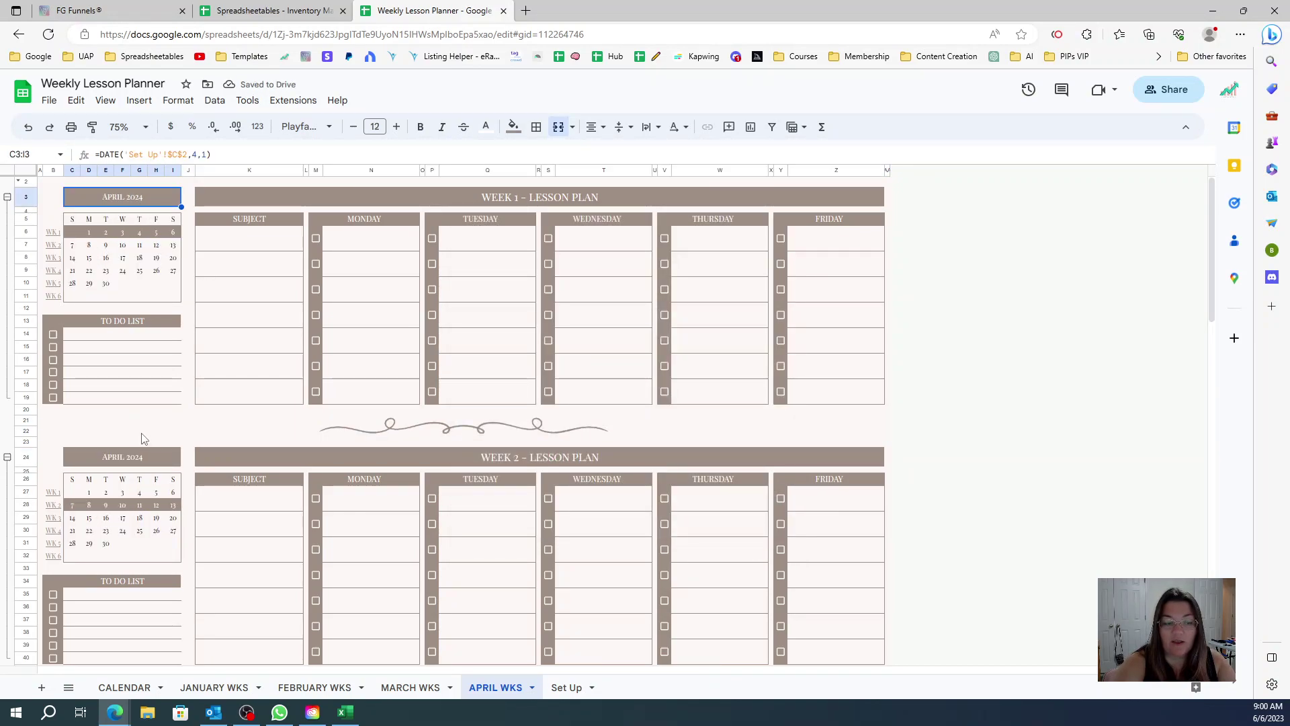
pyautogui.click(143, 453)
pyautogui.scroll(-5, 142, 453)
pyautogui.click(141, 430)
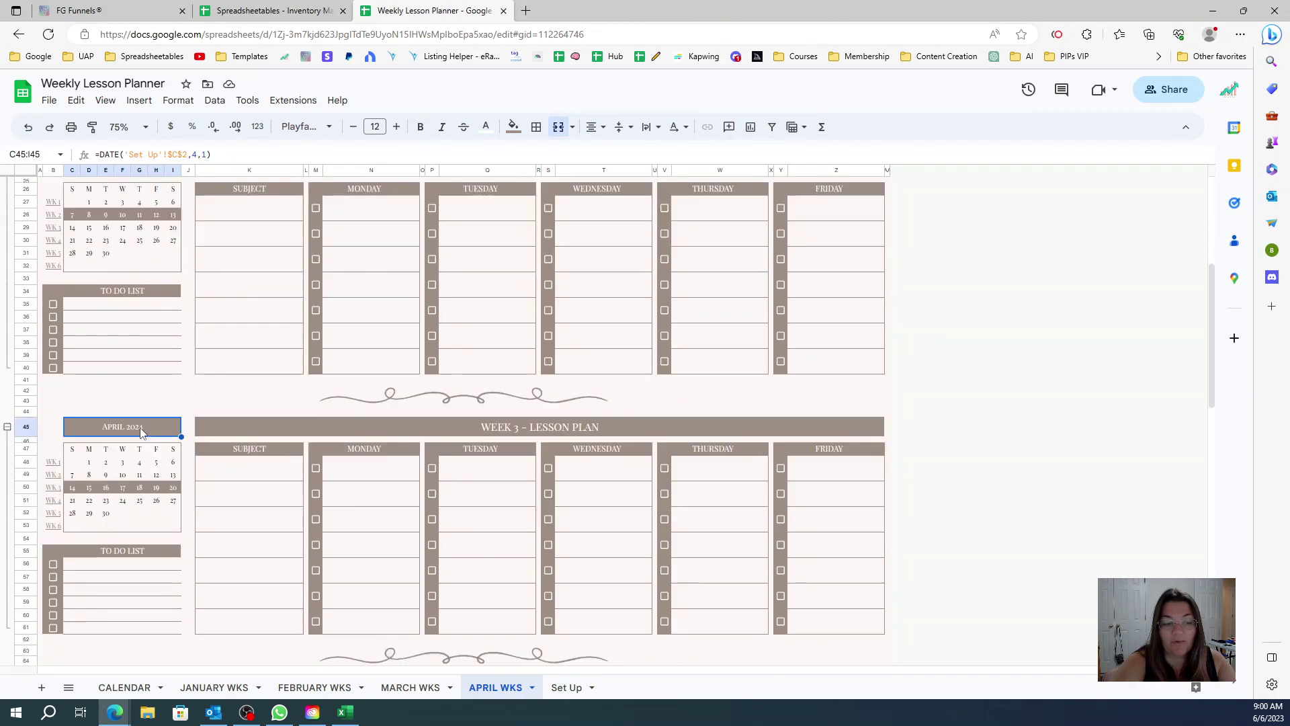
pyautogui.scroll(-5, 141, 431)
pyautogui.click(146, 433)
pyautogui.scroll(-5, 150, 436)
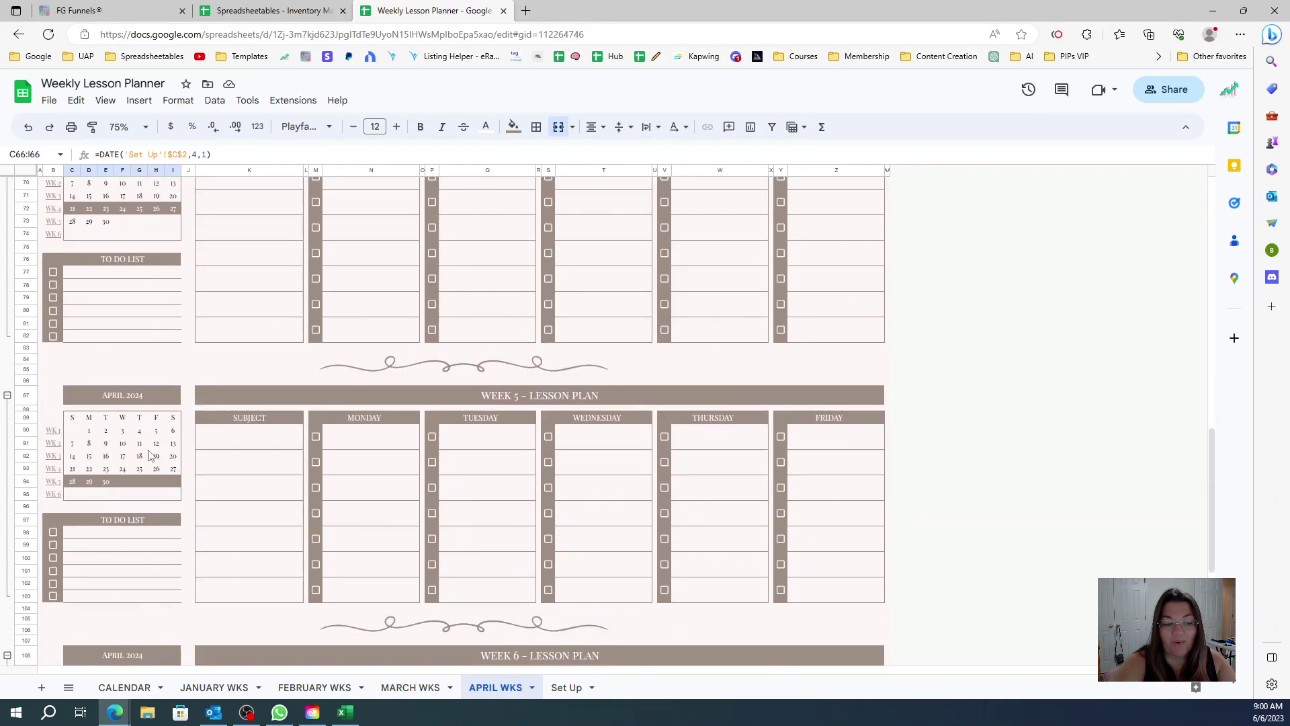
pyautogui.click(146, 397)
pyautogui.scroll(-5, 148, 403)
pyautogui.click(149, 411)
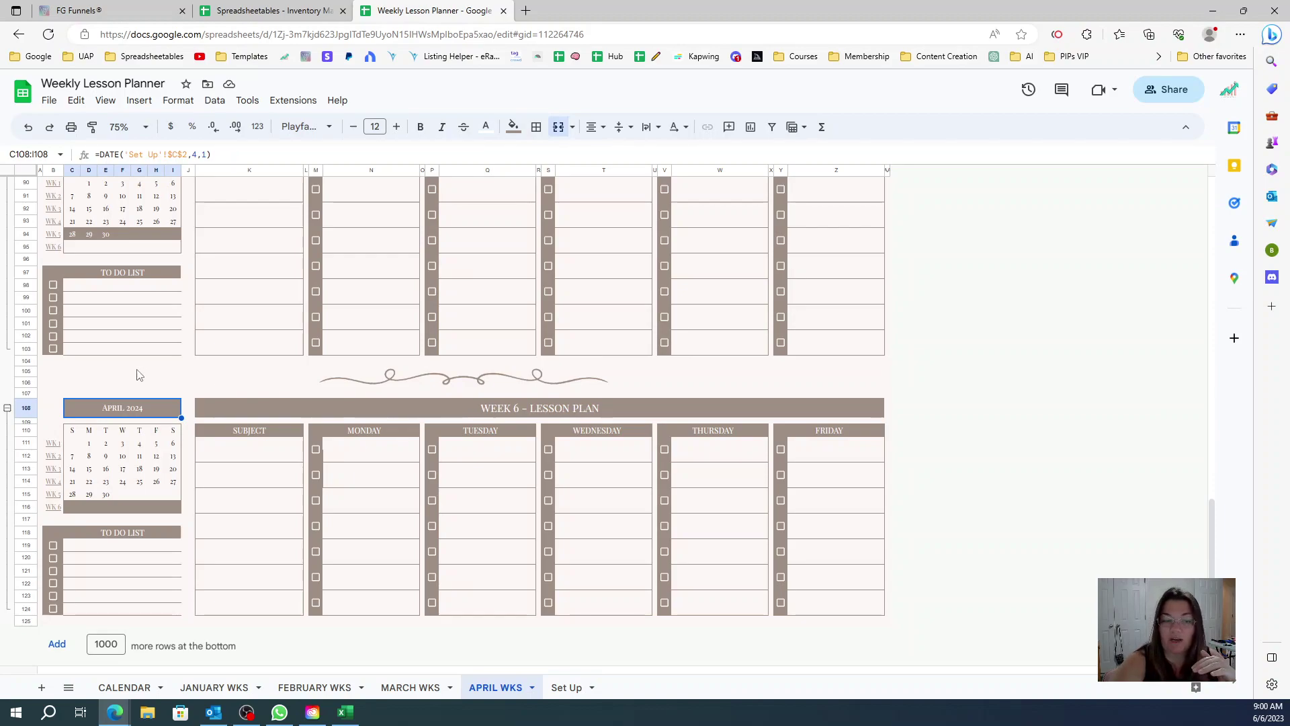
pyautogui.click(92, 313)
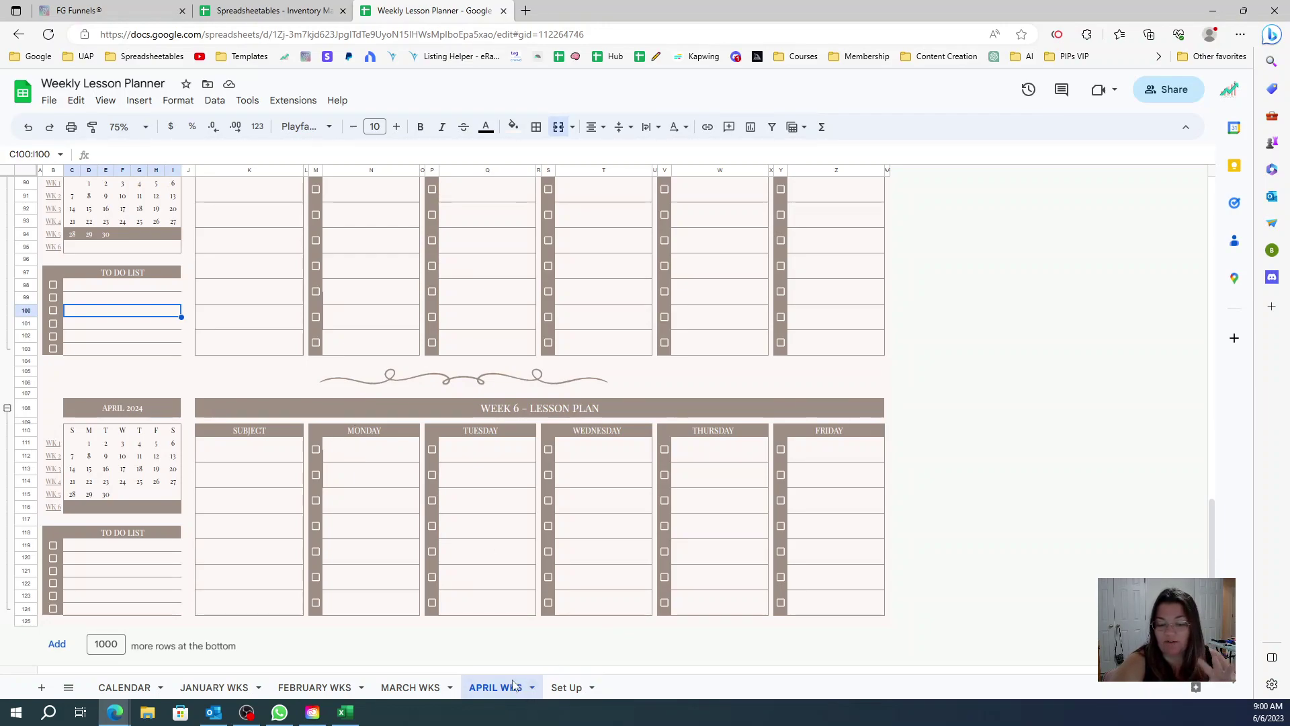
# Step: Duplicate the APRIL WKS sheet and rename the copy to MAY WKS
pyautogui.click(531, 690)
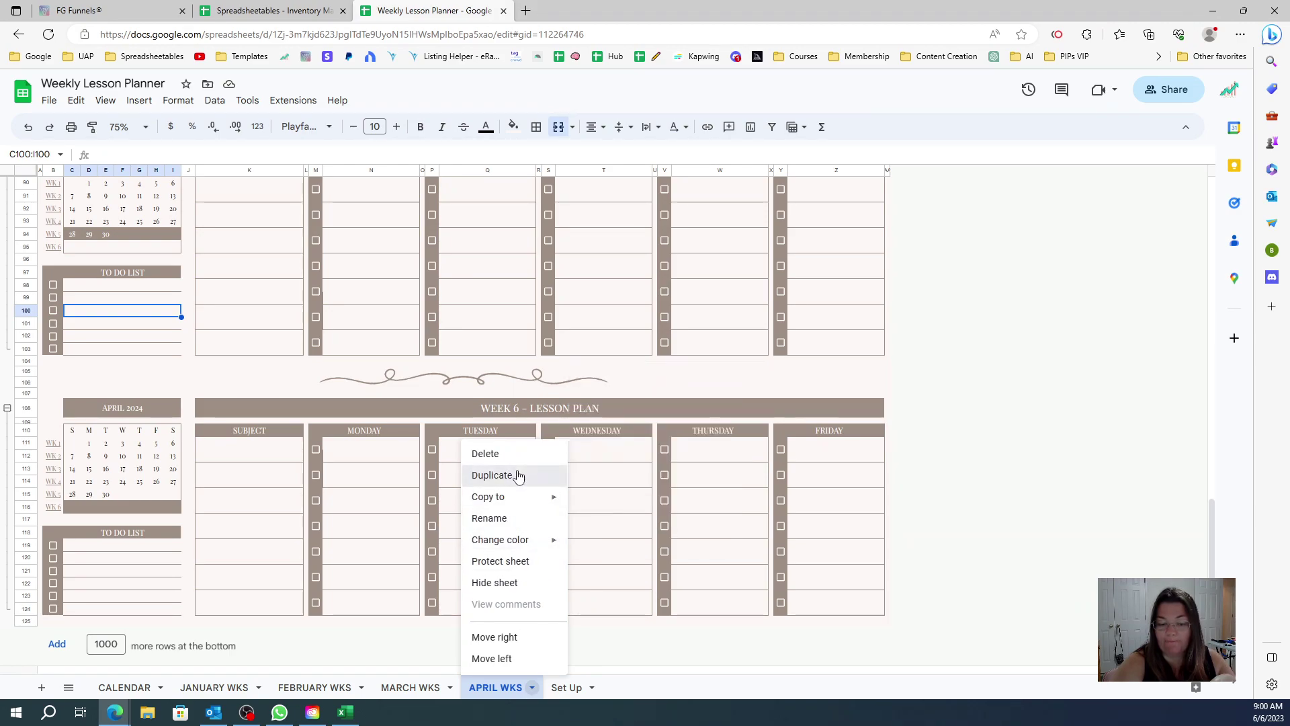
pyautogui.click(526, 474)
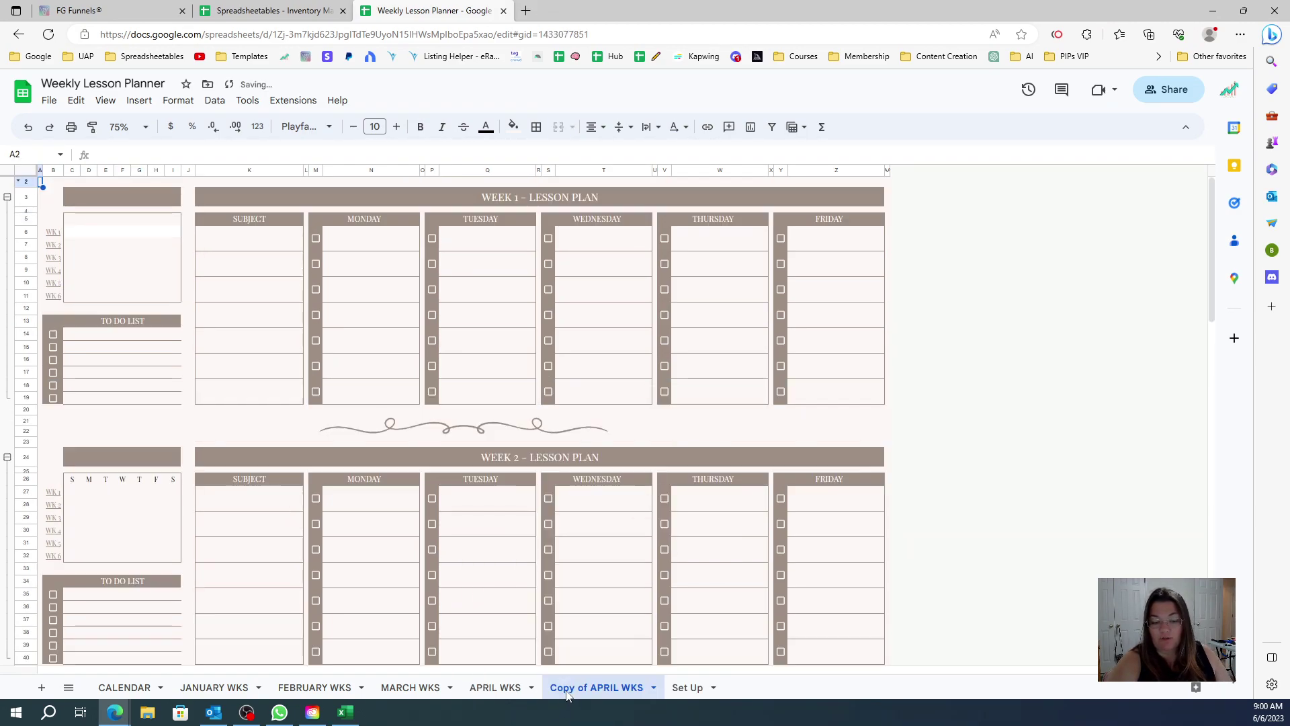
pyautogui.doubleClick(594, 688)
pyautogui.moveTo(628, 687); pyautogui.dragTo(510, 672)
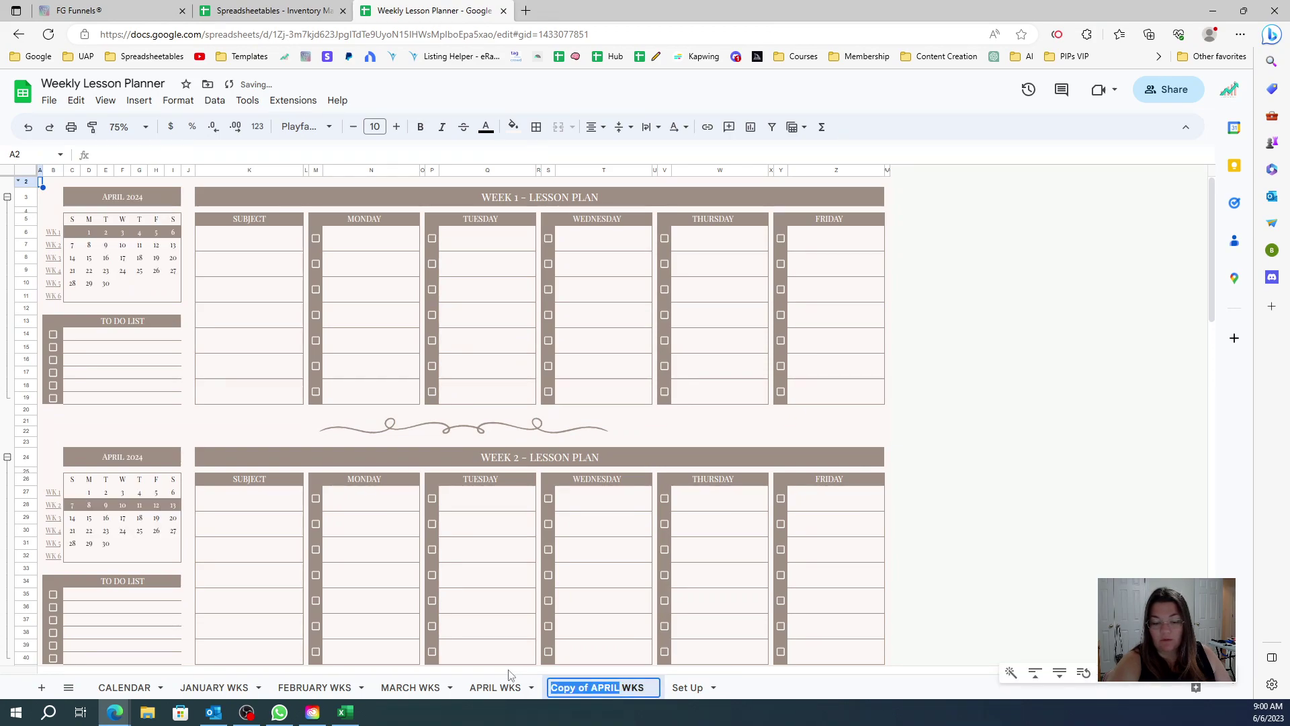
pyautogui.write('MAY')
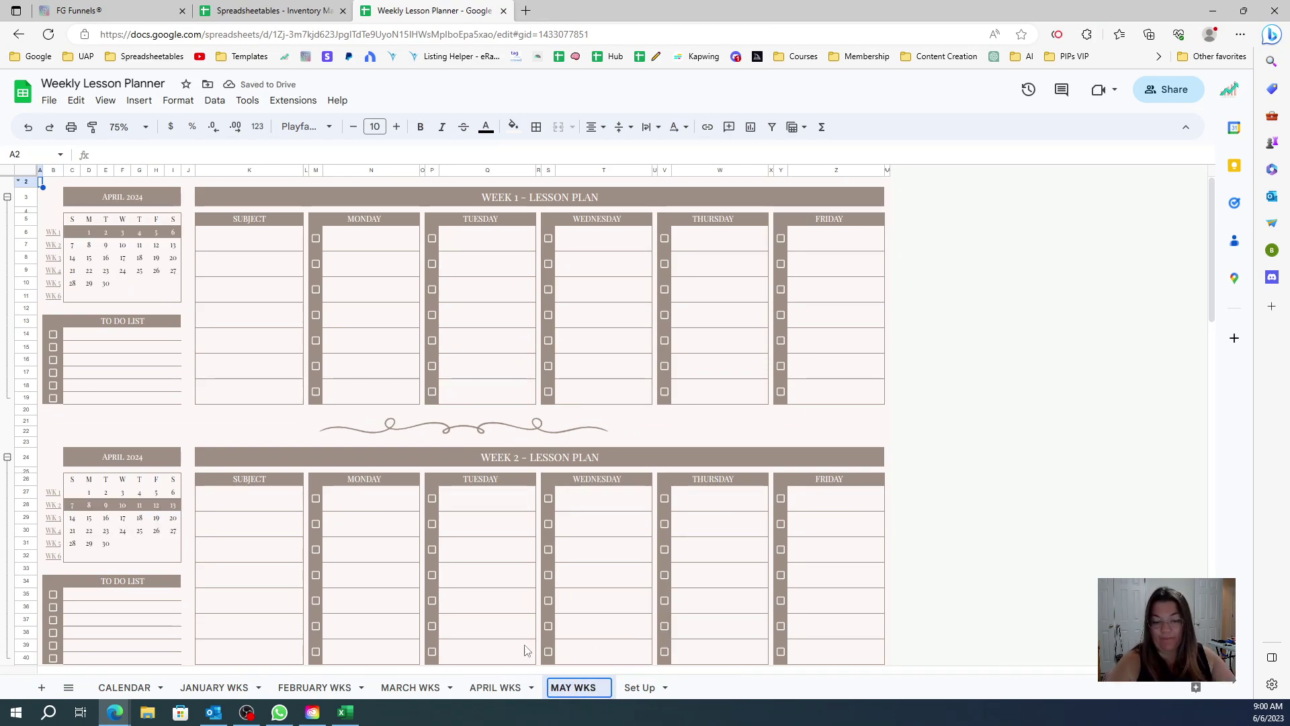
pyautogui.click(503, 568)
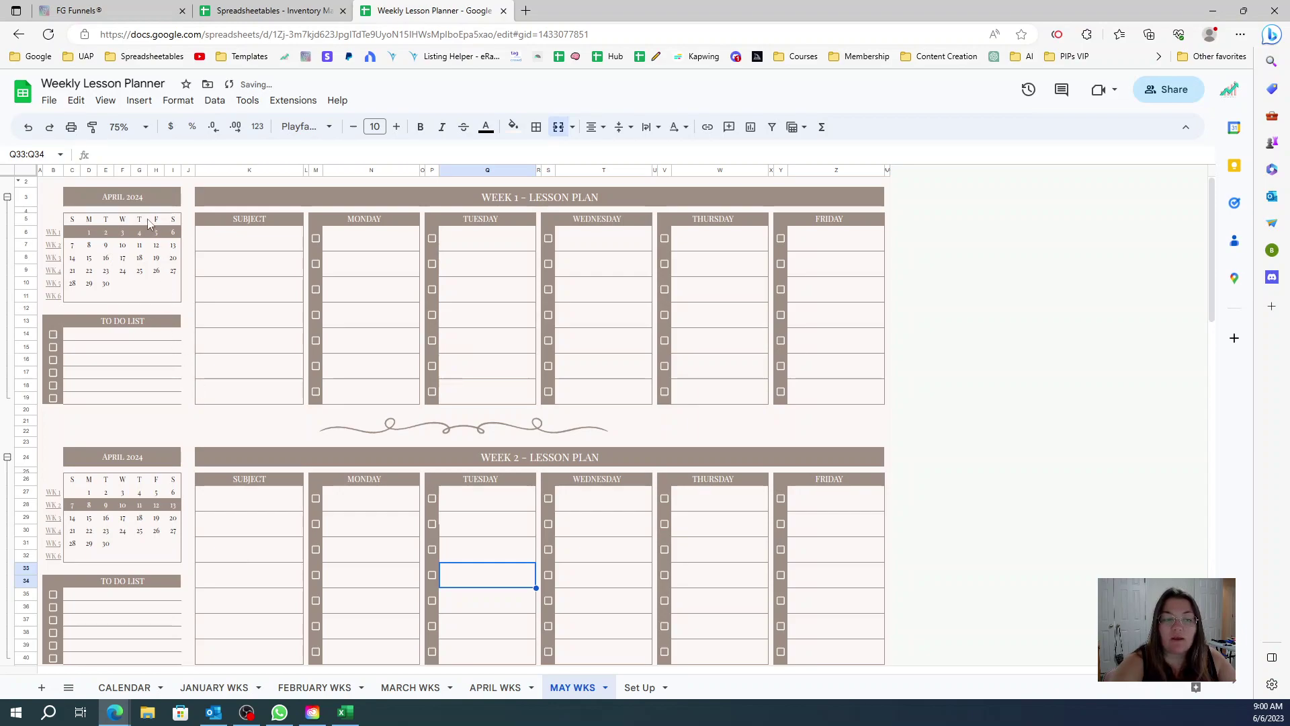
# Step: Put the April header formula into Find and replace, with month 5 in the replacement
pyautogui.click(134, 199)
pyautogui.moveTo(238, 154); pyautogui.dragTo(74, 135)
pyautogui.hotkey('ctrl', 'c')
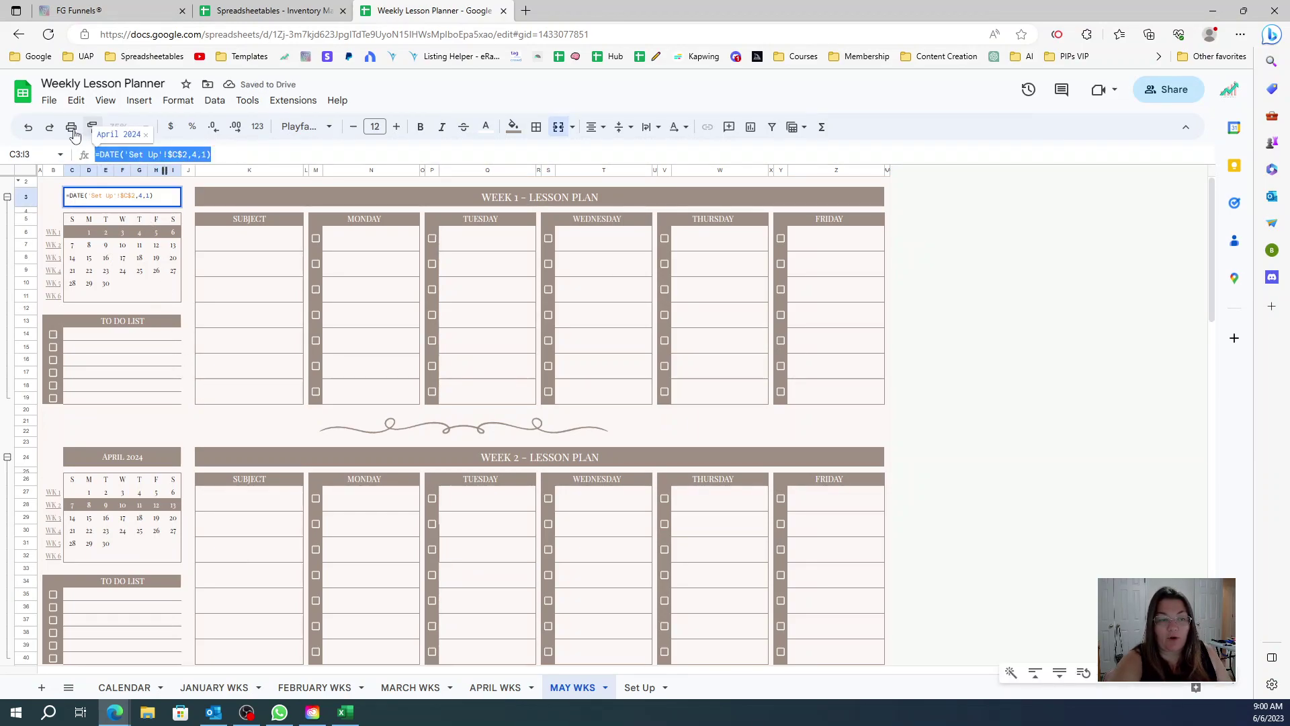
pyautogui.click(237, 373)
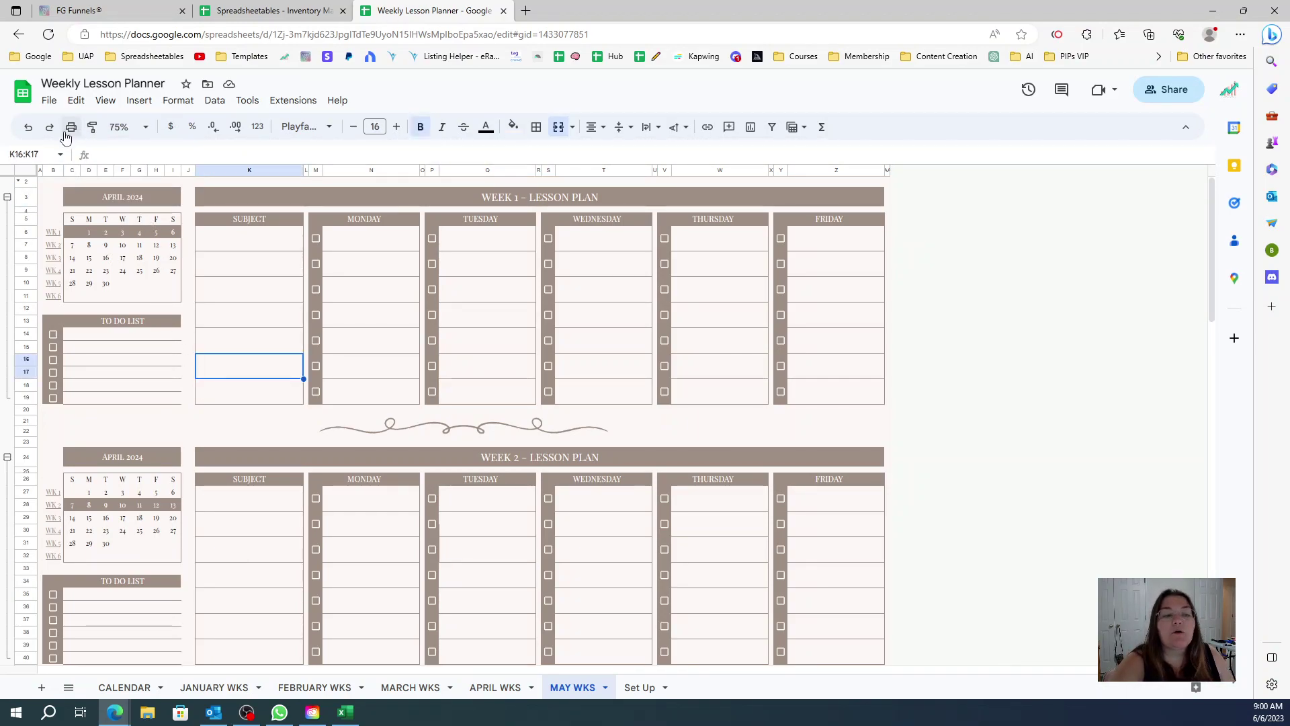
pyautogui.click(76, 100)
pyautogui.click(136, 334)
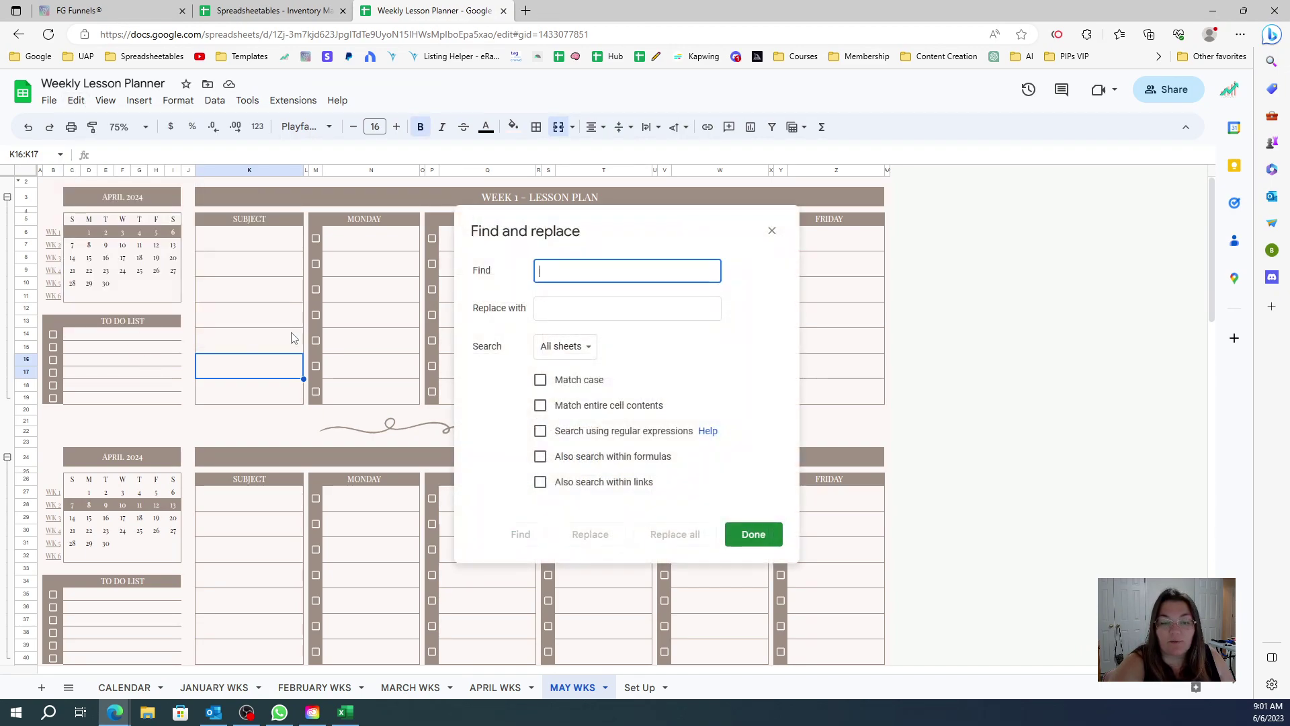
pyautogui.hotkey('ctrl', 'v')
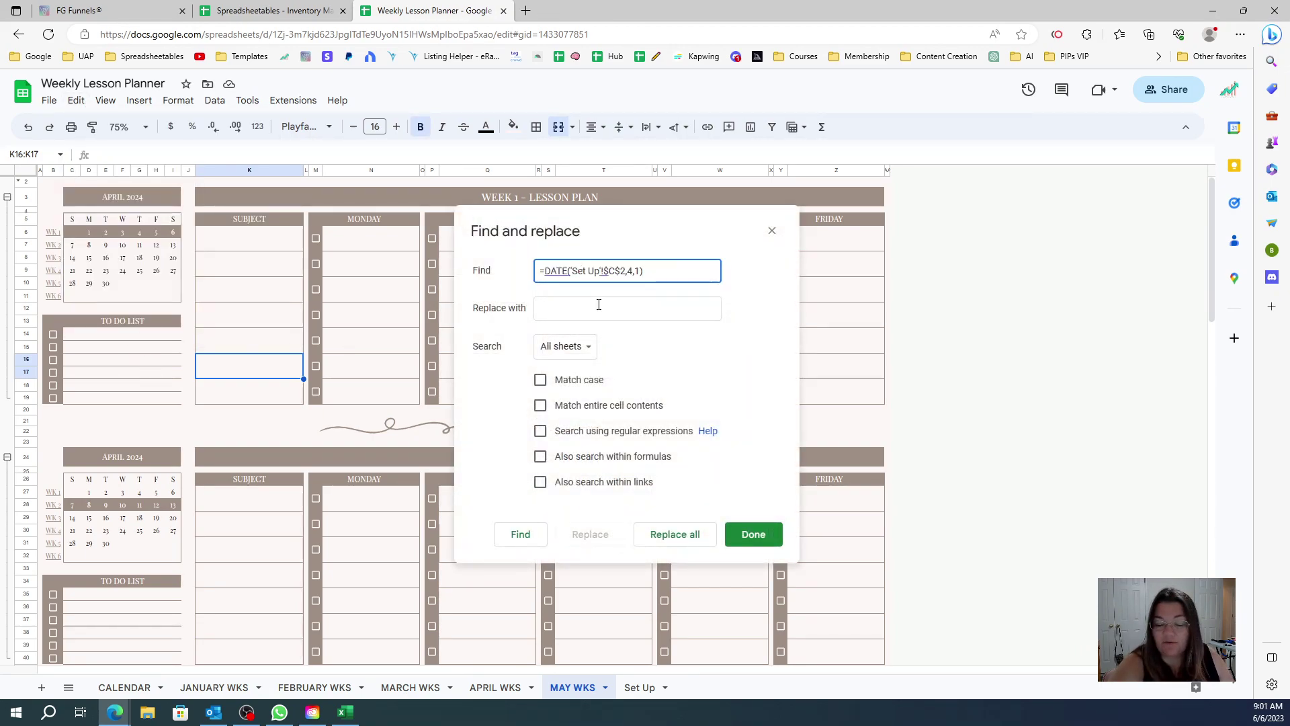
pyautogui.click(599, 307)
pyautogui.hotkey('ctrl', 'v')
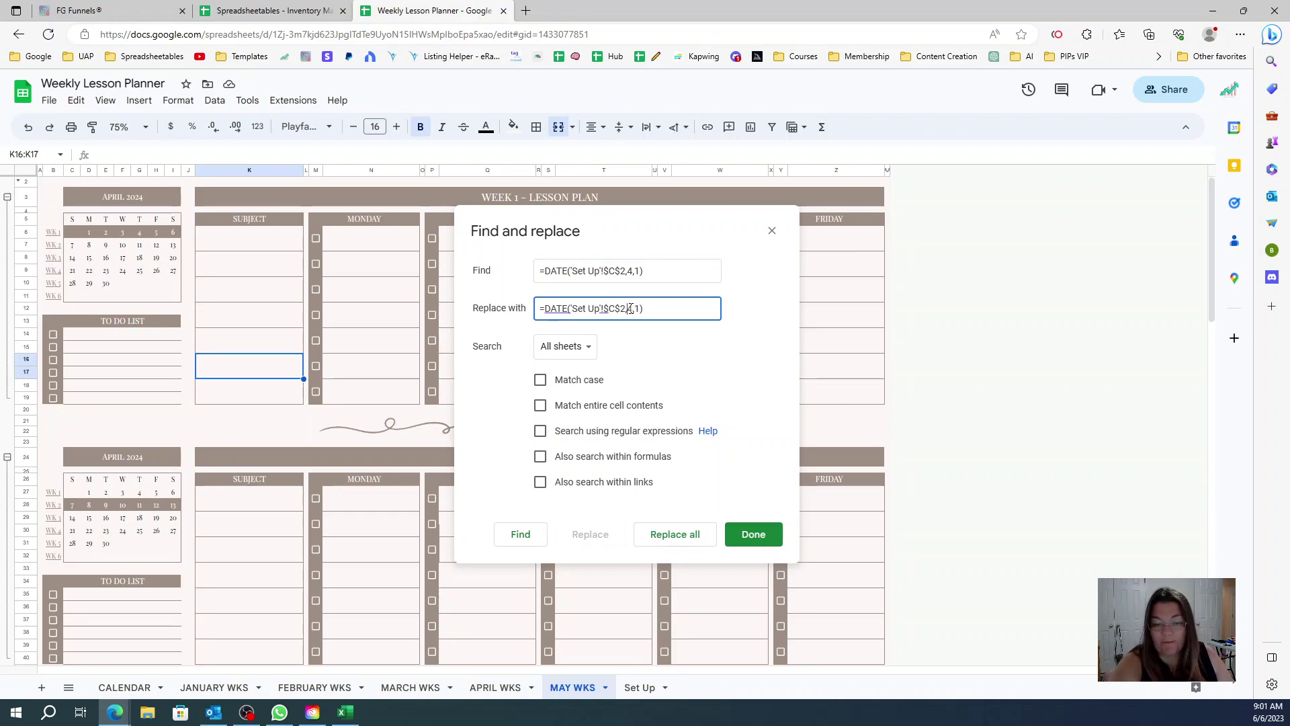
pyautogui.doubleClick(630, 308)
pyautogui.write('5')
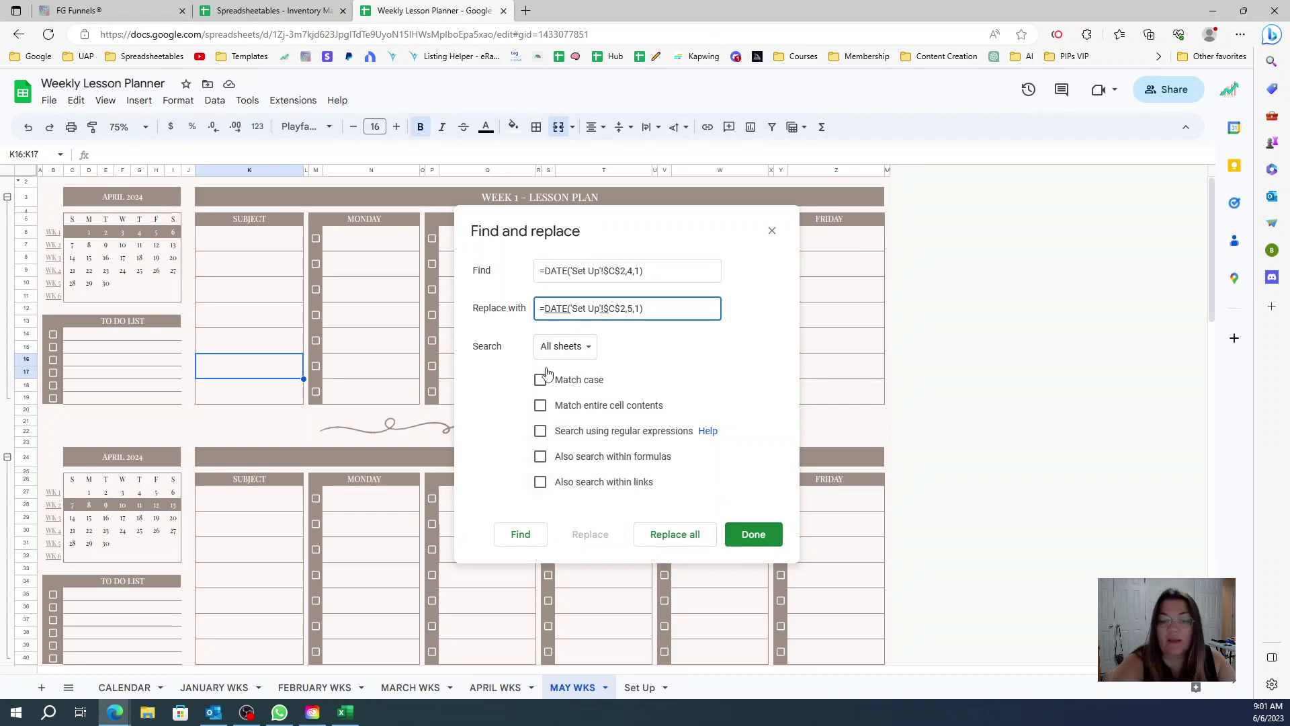
# Step: Limit the search to this sheet including formulas, and replace all April formulas with May
pyautogui.click(563, 346)
pyautogui.click(573, 371)
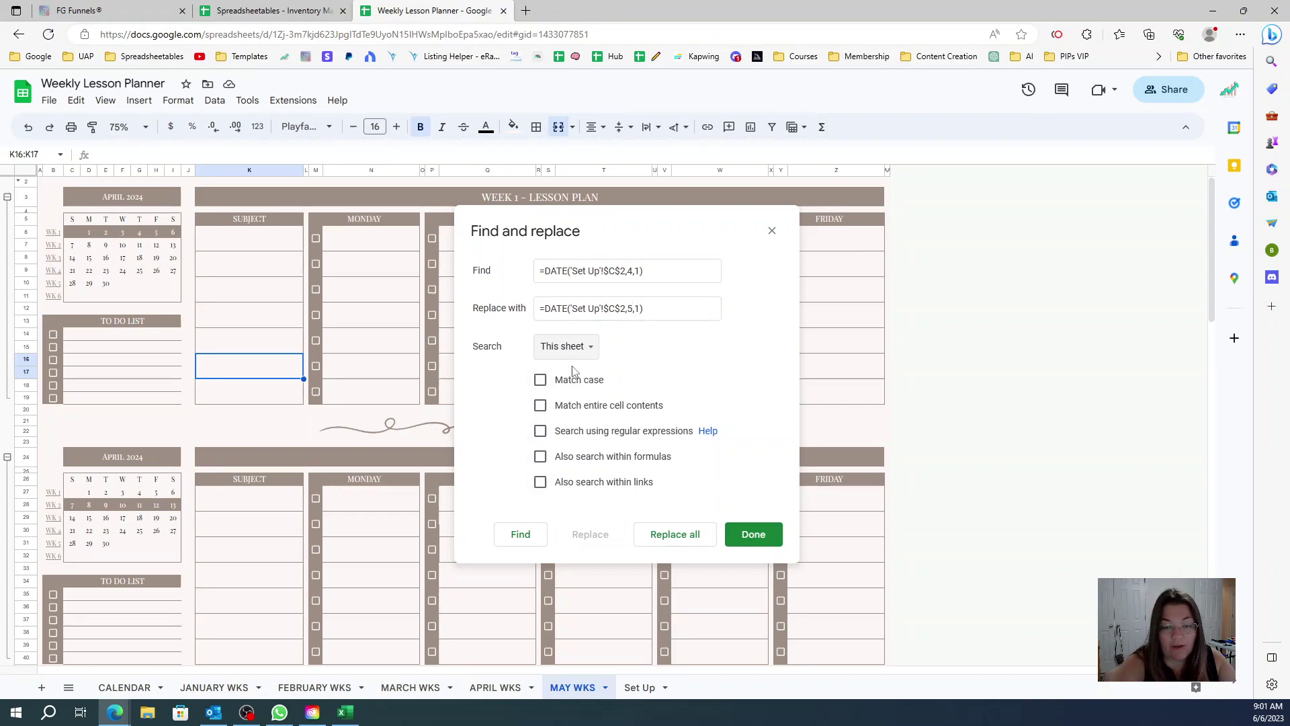
pyautogui.click(580, 349)
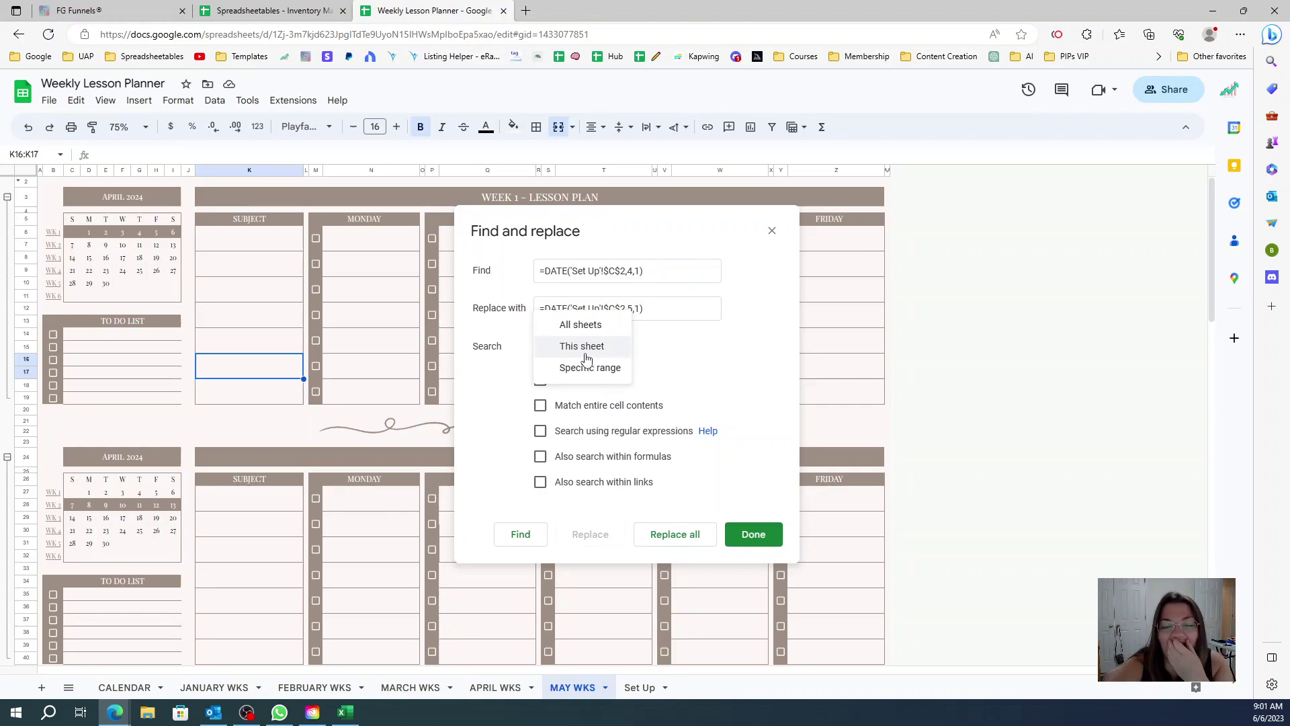
pyautogui.click(586, 359)
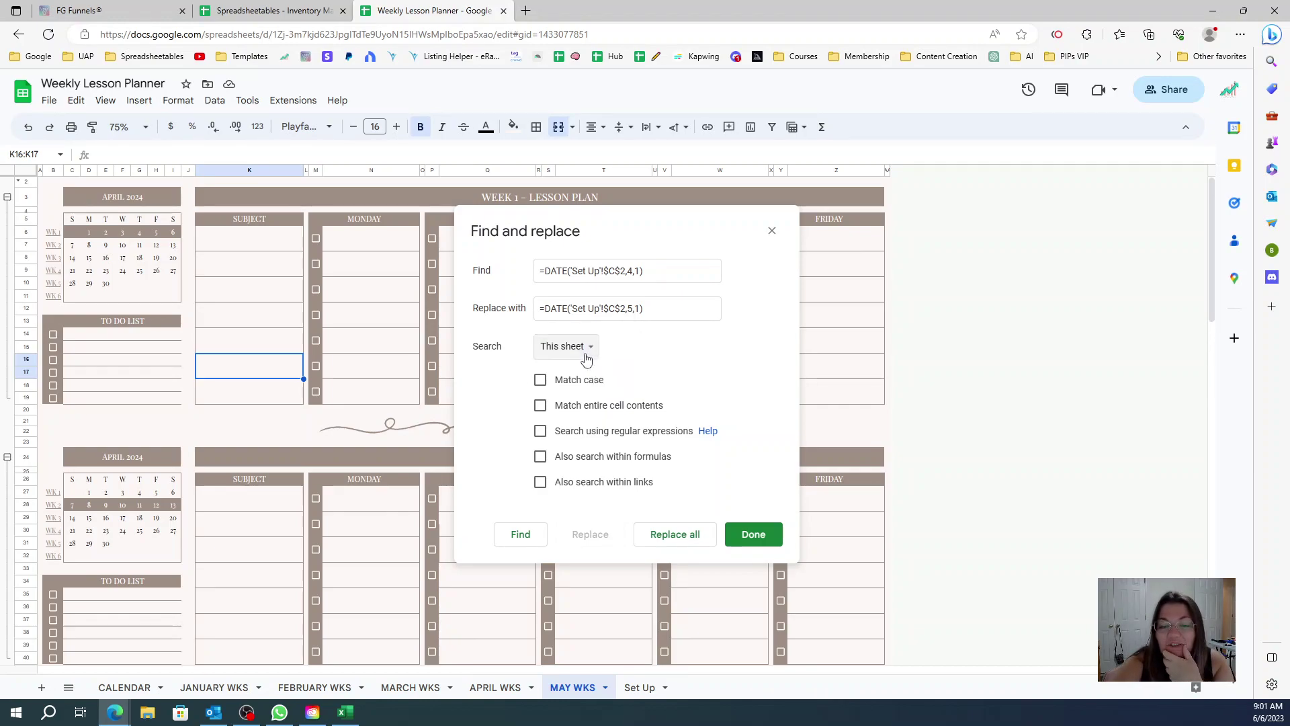
pyautogui.click(541, 457)
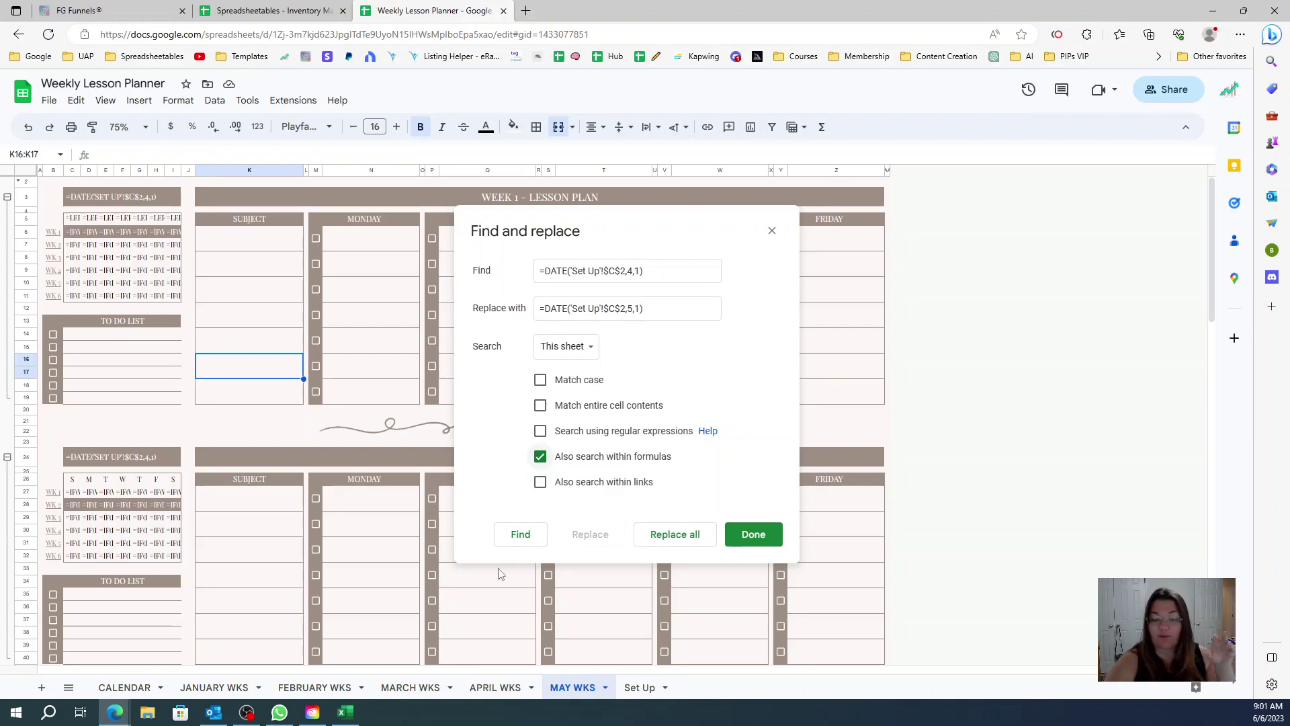
pyautogui.click(520, 534)
pyautogui.click(675, 536)
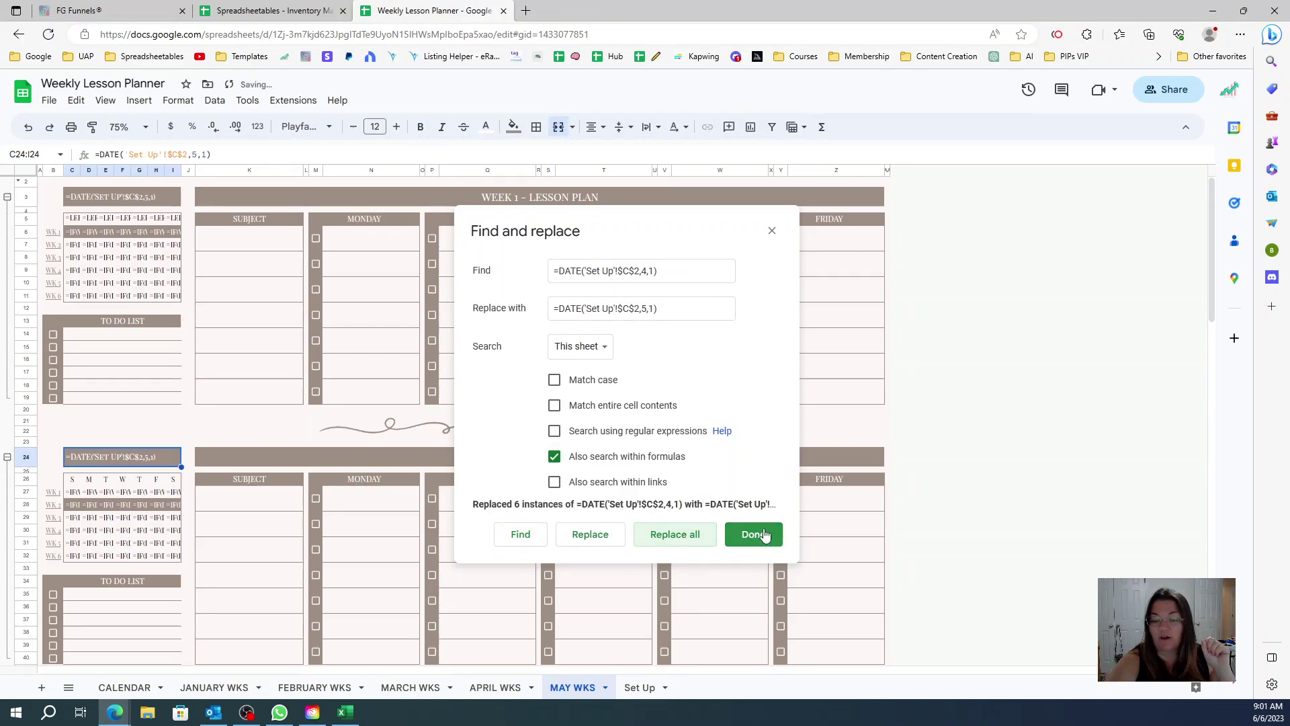
# Step: Close Find and replace and scroll down to confirm the weekly calendars read MAY 2024
pyautogui.click(753, 535)
pyautogui.click(249, 340)
pyautogui.scroll(-1, 77, 311)
pyautogui.scroll(-15, 77, 311)
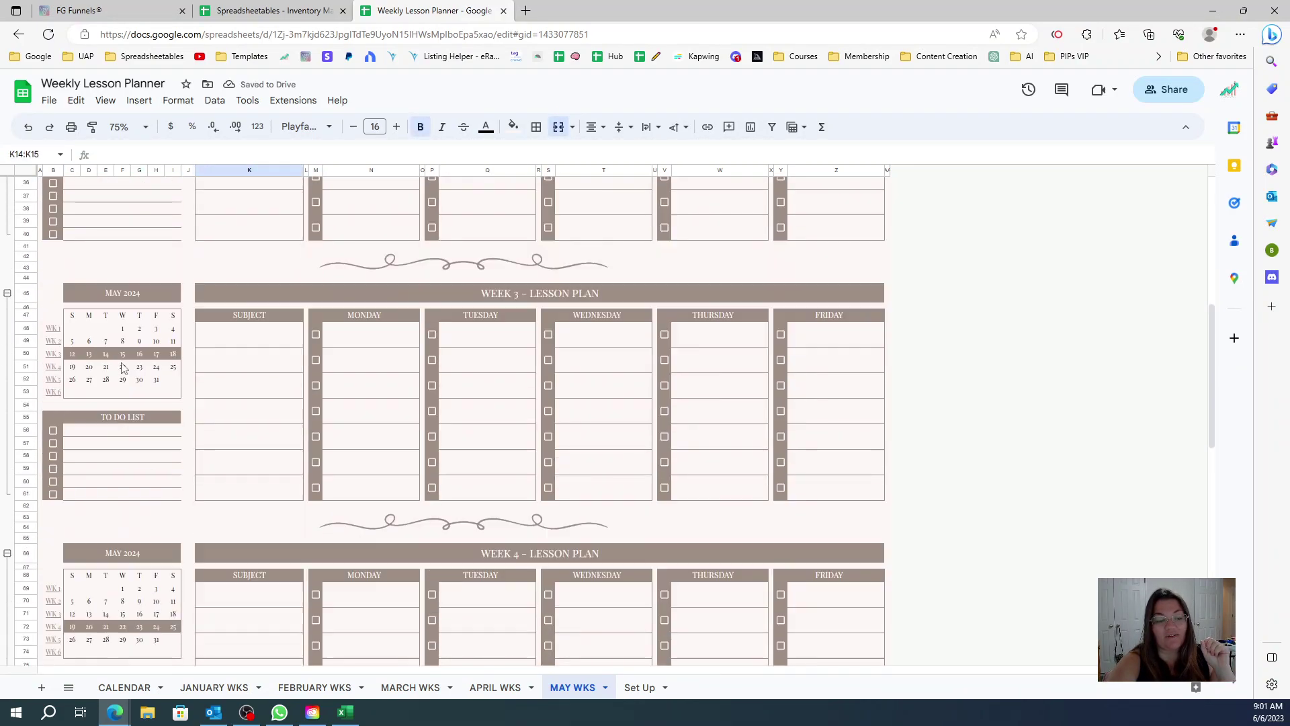